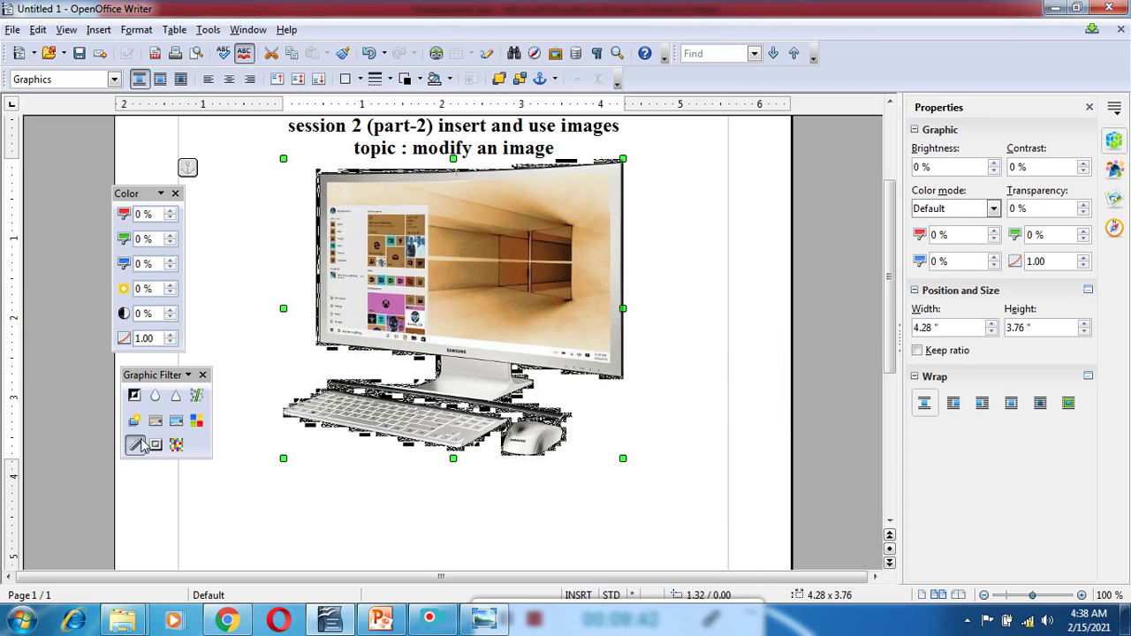
Step: Check the filter table on the Filters slide in PowerPoint, then undo the last filter on the computer image in Writer
left_click(382, 623)
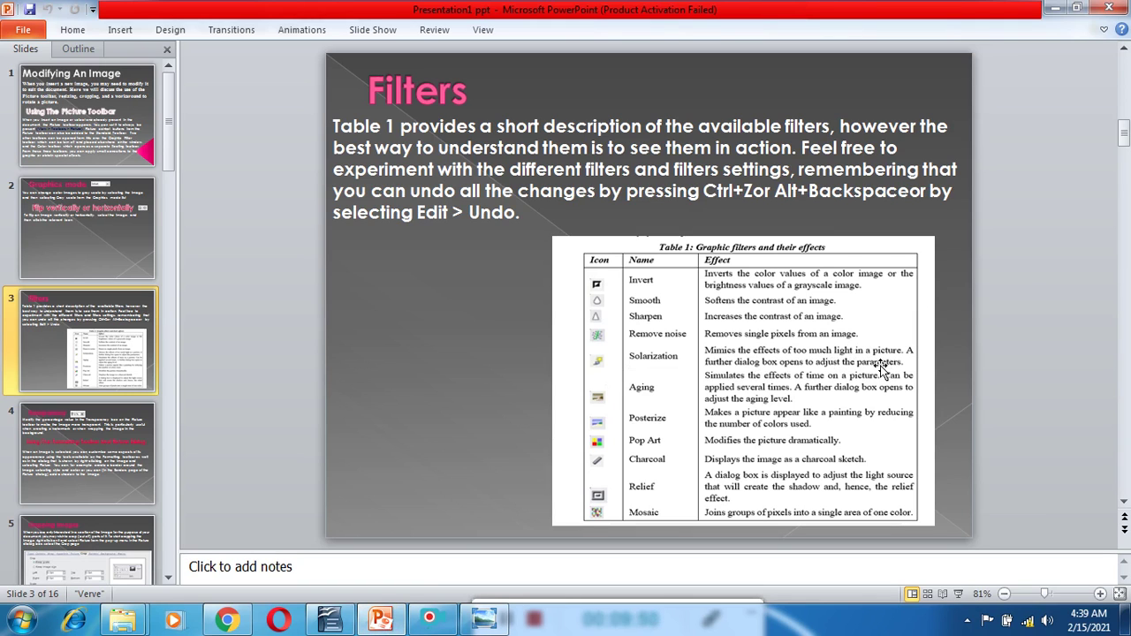
left_click(334, 624)
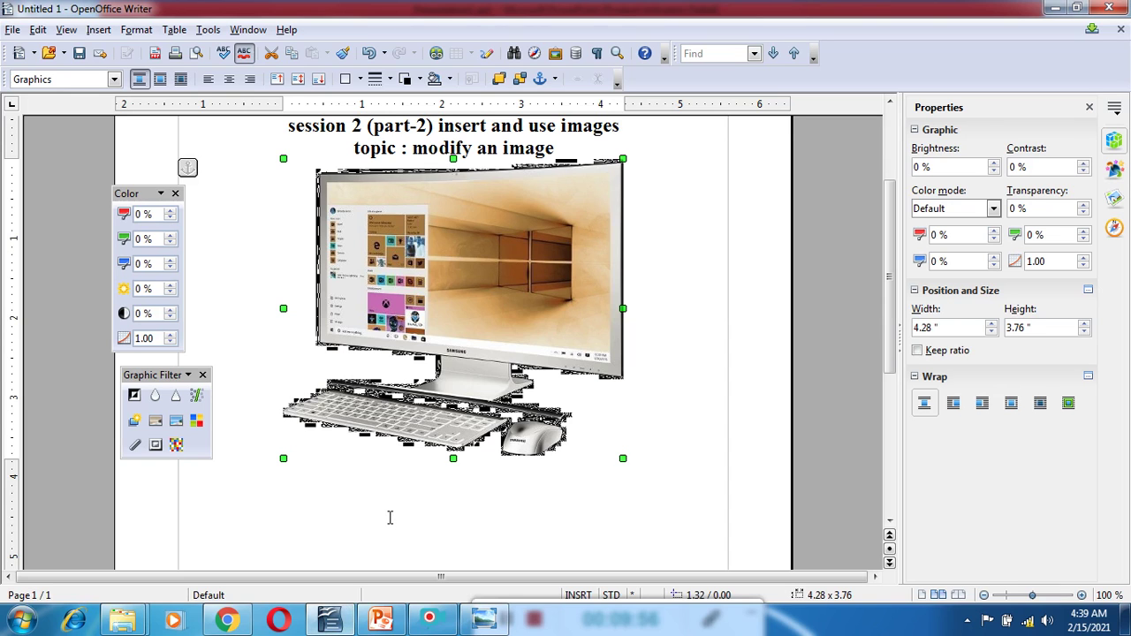
key("ctrl+z")
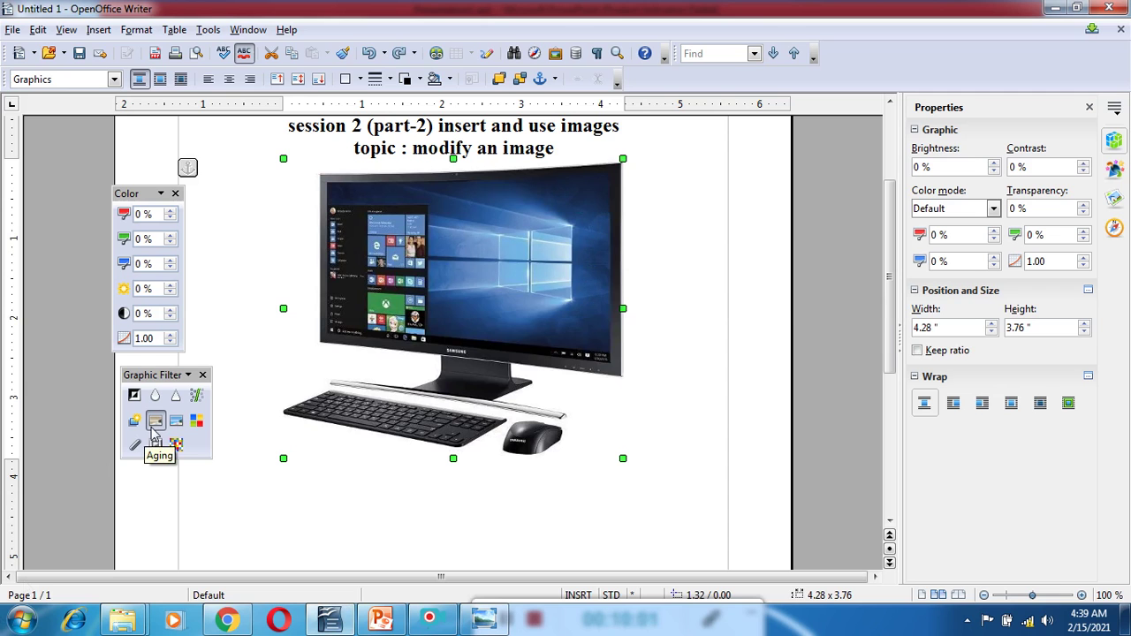
Step: After consulting PowerPoint's Filters slide, apply the Aging filter at 30 % to the computer image in Writer and undo it
mouse_move(380, 619)
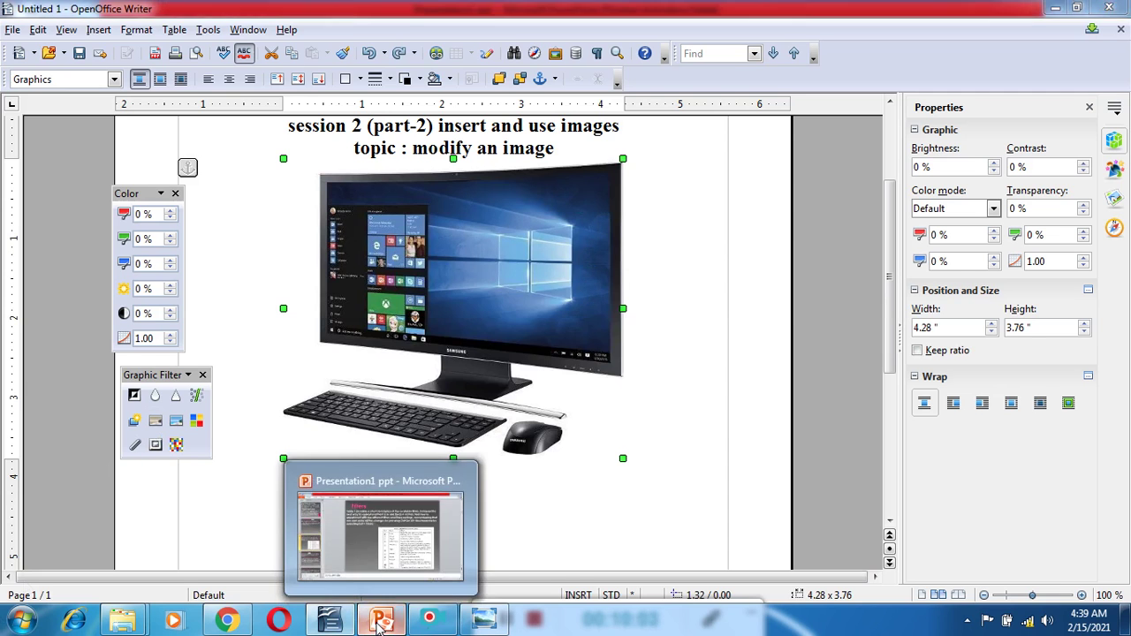
left_click(442, 539)
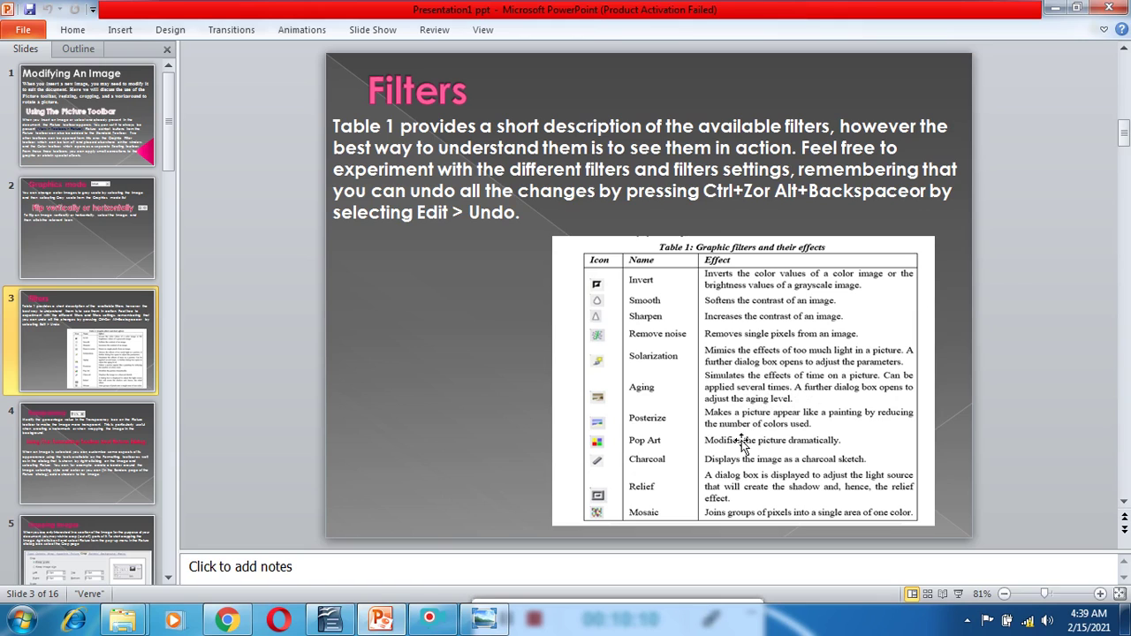
left_click(380, 623)
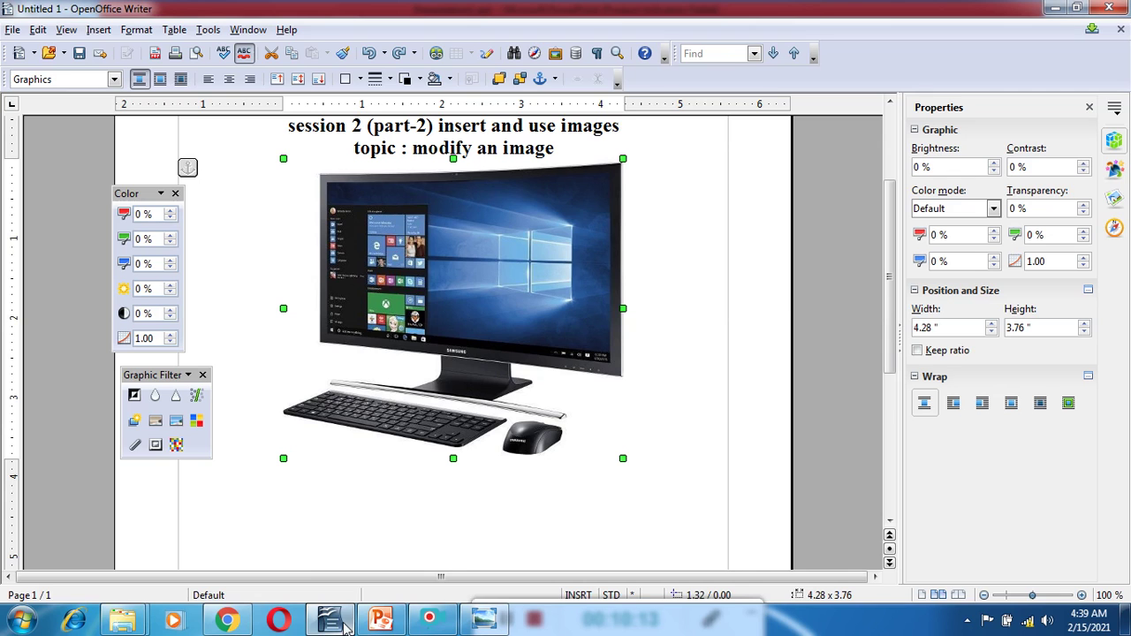
left_click(155, 422)
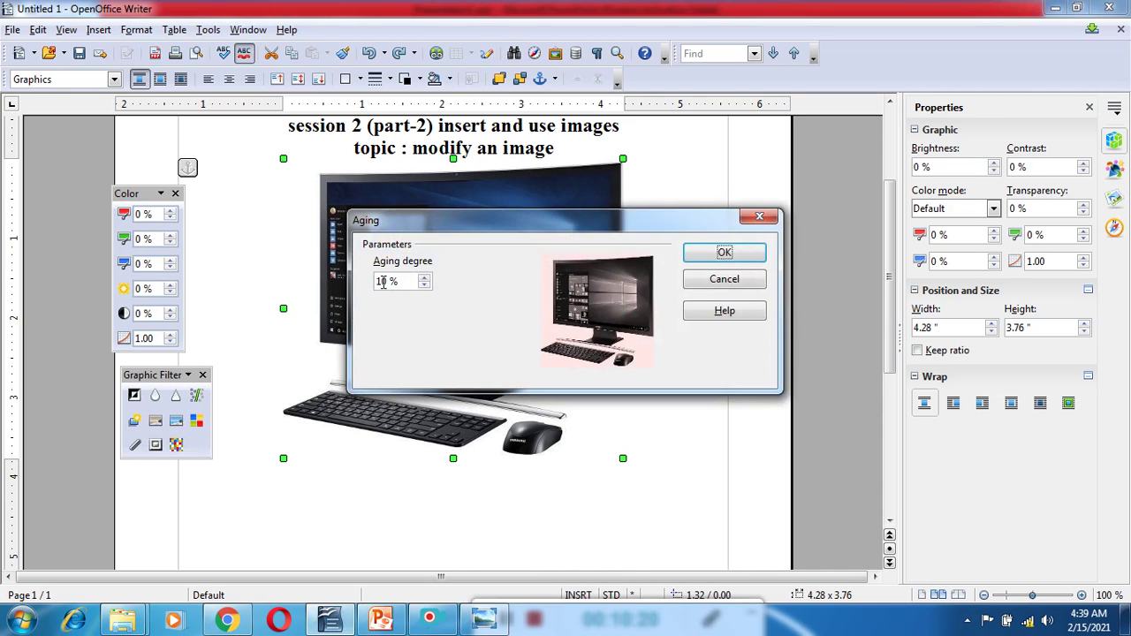
key("BackSpace")
key("BackSpace")
type("30")
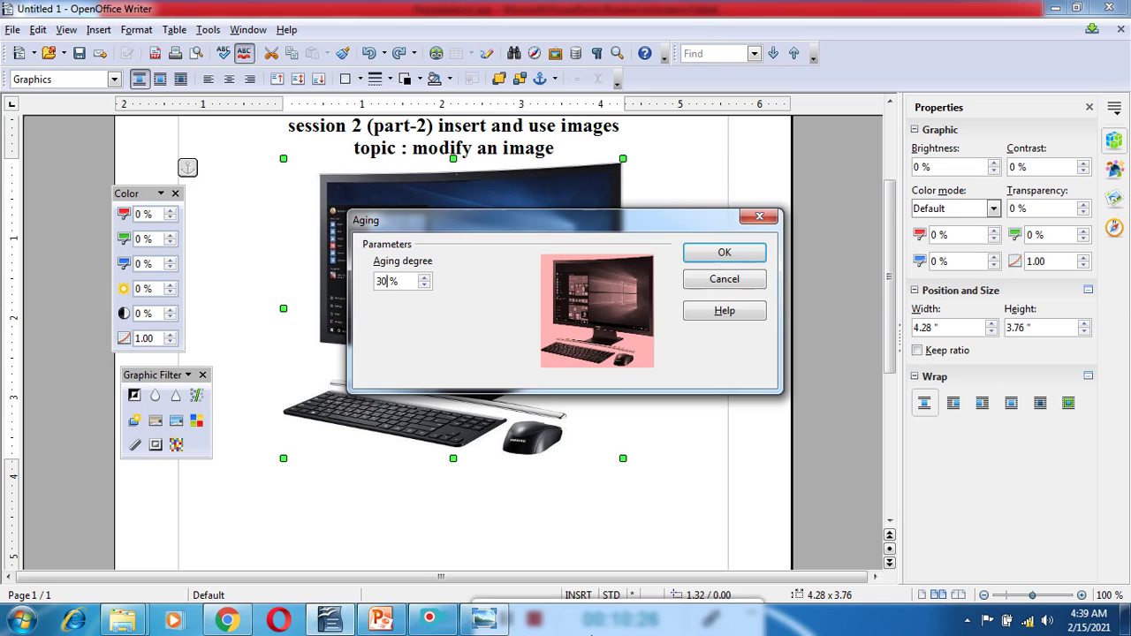
key("Return")
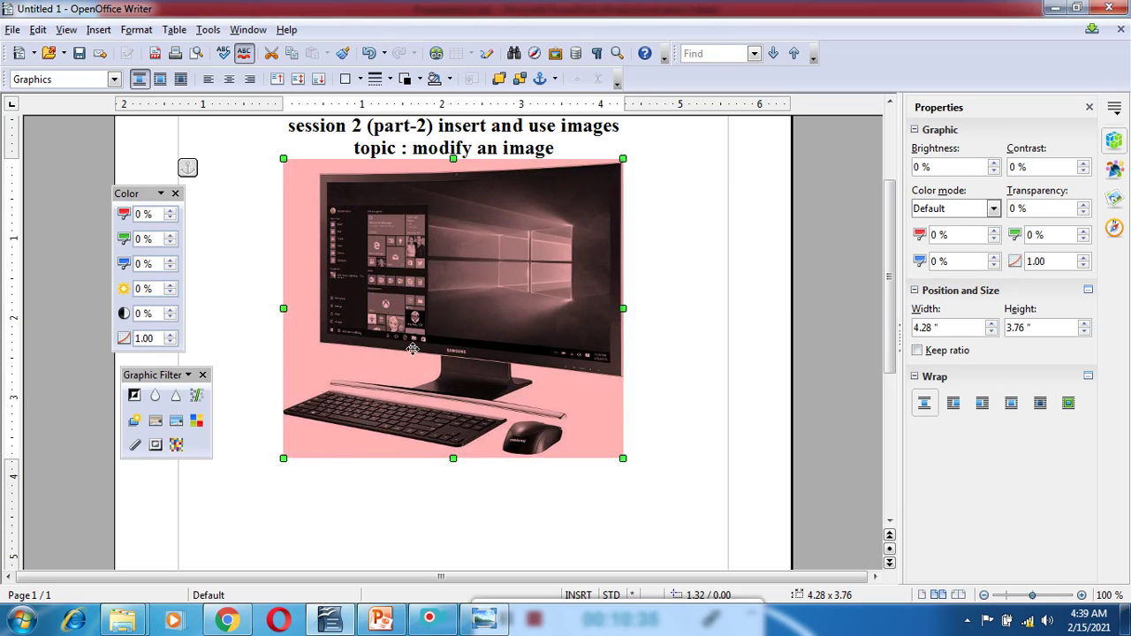
key("ctrl+z")
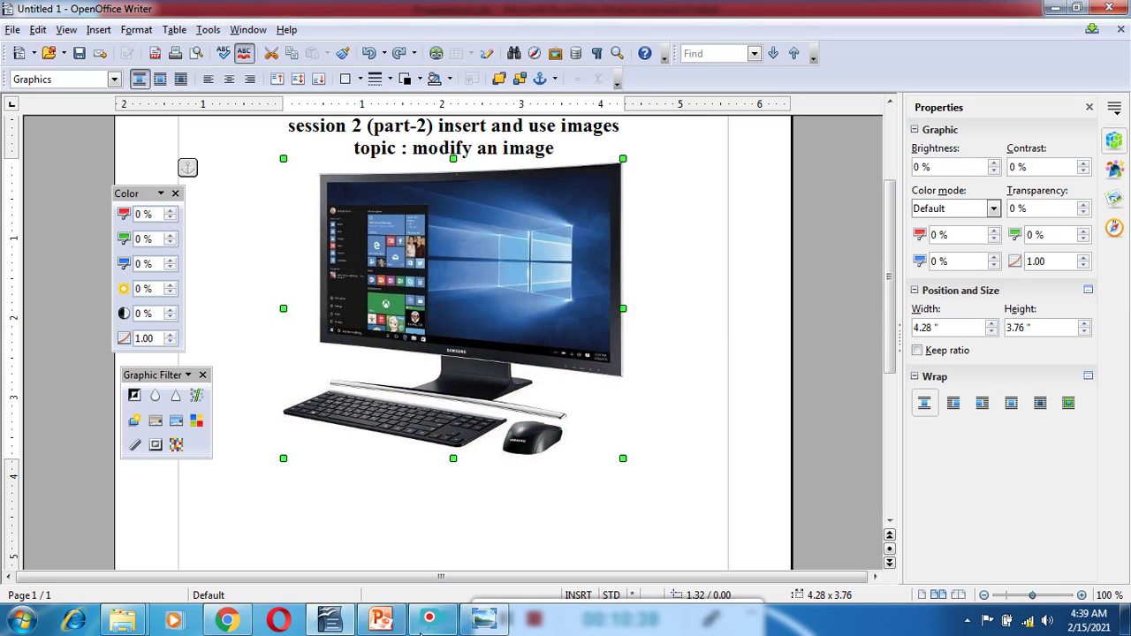
Step: Consult the Filters slide in PowerPoint, then posterize the computer image in Writer with 47 poster colors
left_click(377, 621)
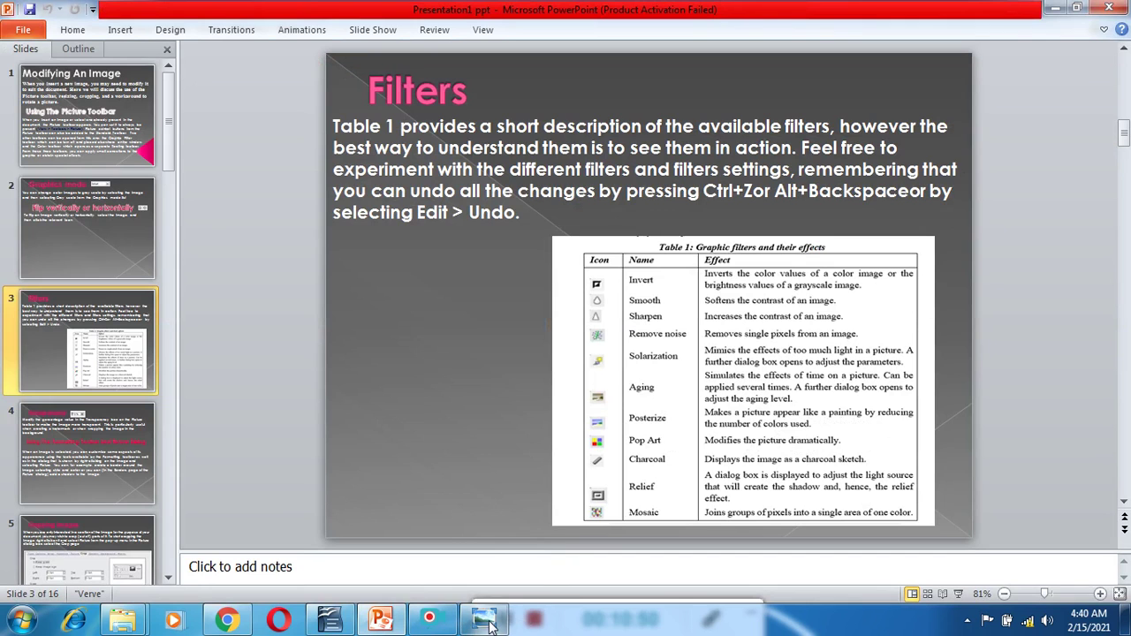
mouse_move(484, 622)
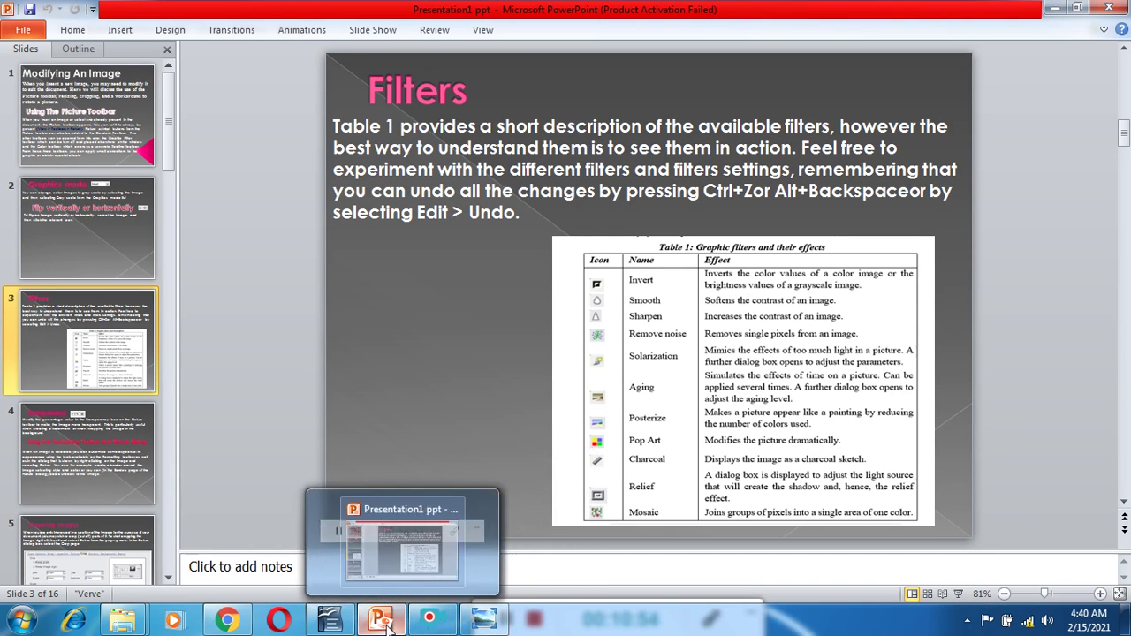
left_click(331, 623)
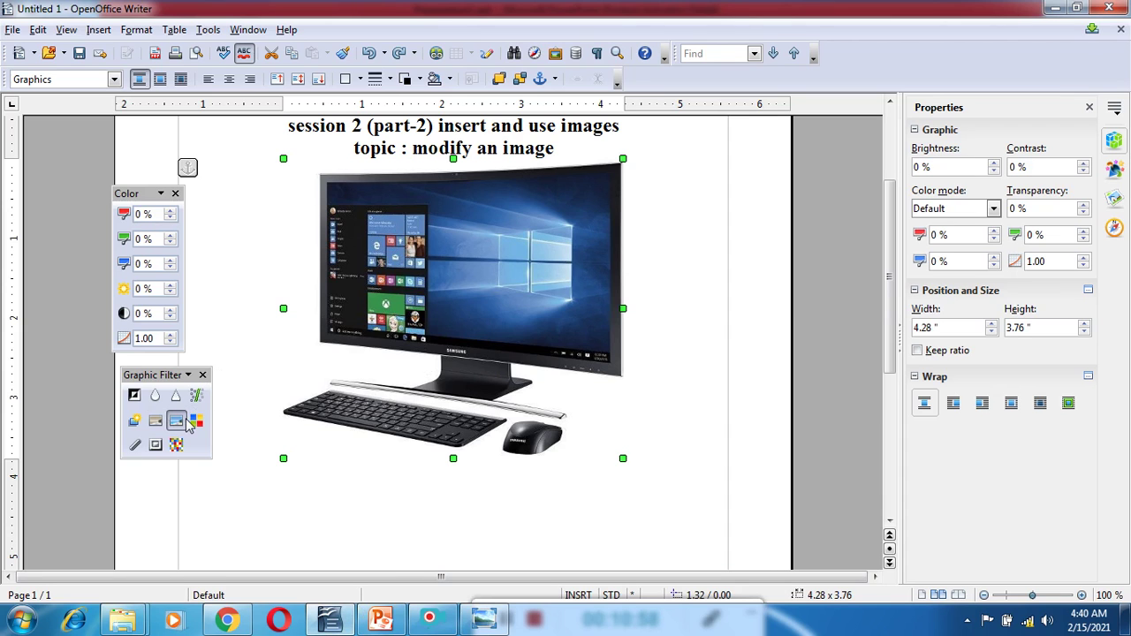
left_click(176, 424)
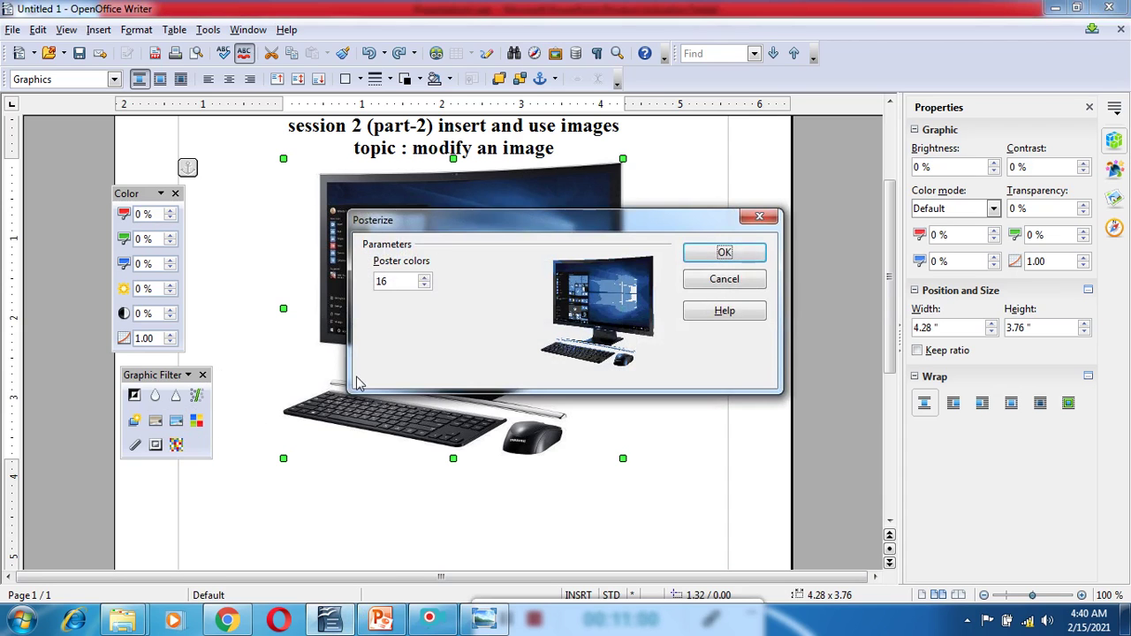
key("BackSpace")
key("BackSpace")
type("47")
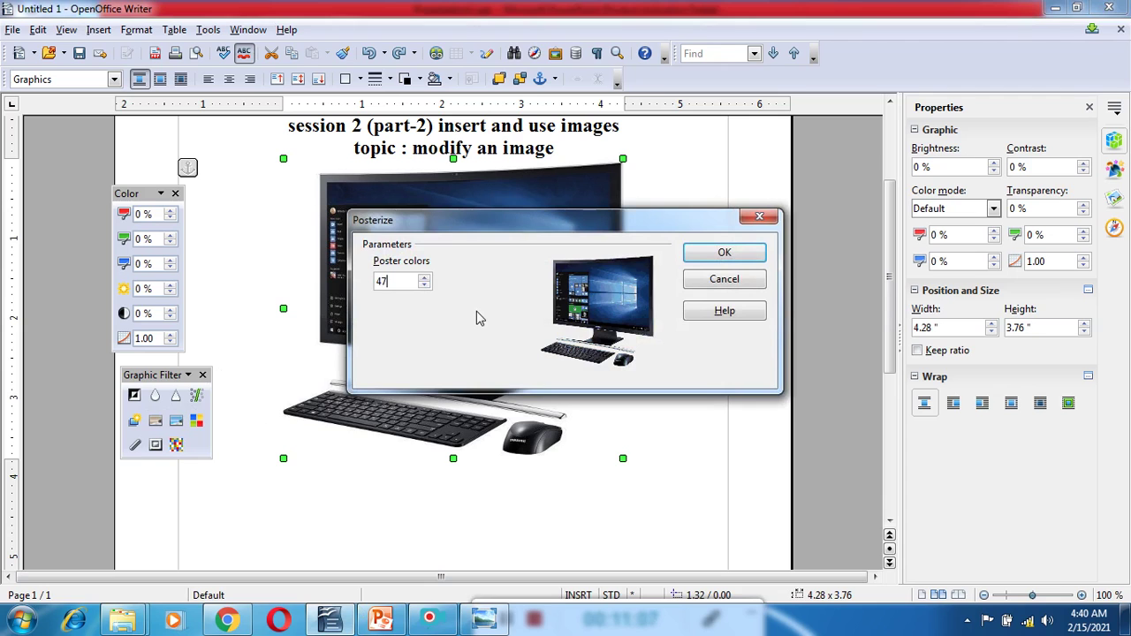
left_click(707, 258)
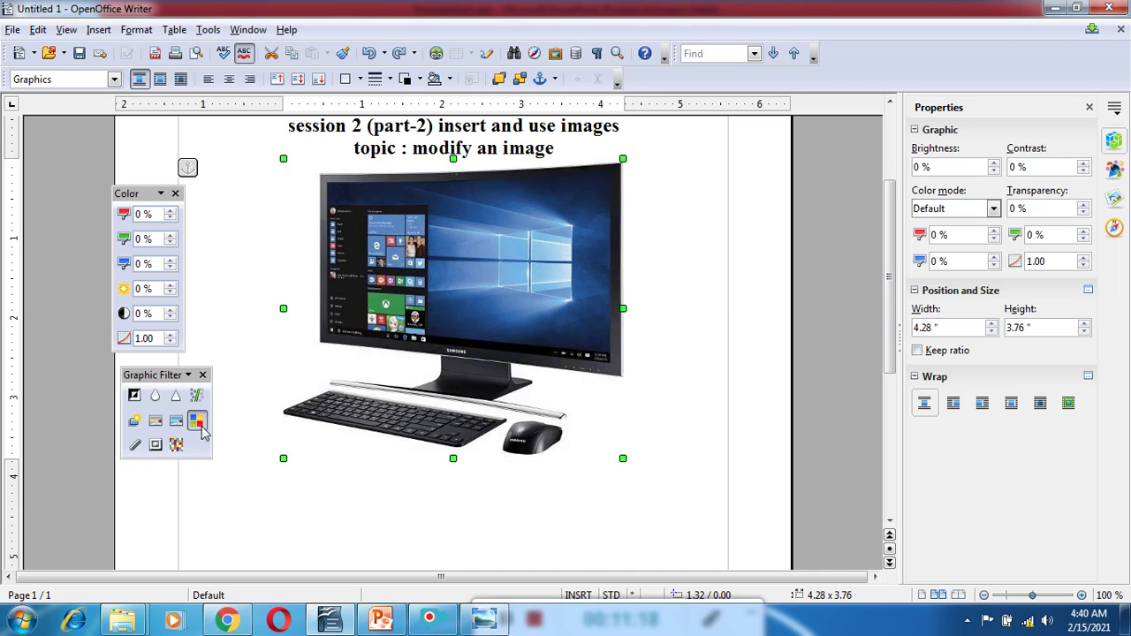
Step: Try the Pop Art filter on the image, check PowerPoint's Filters slide, and undo the filter in Writer
left_click(199, 425)
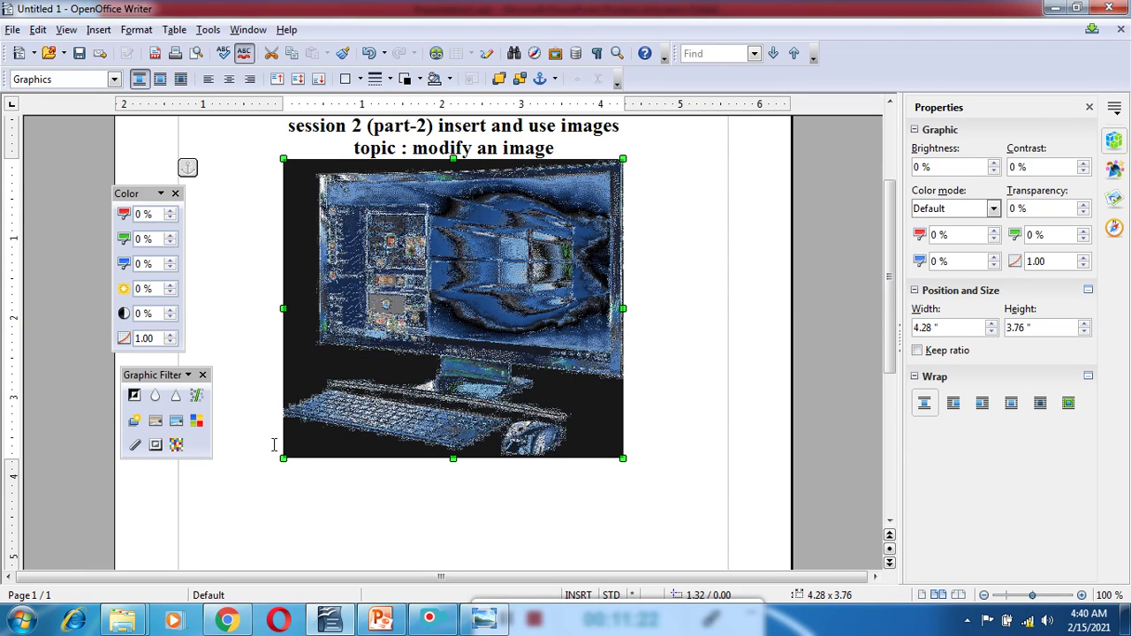
left_click(380, 620)
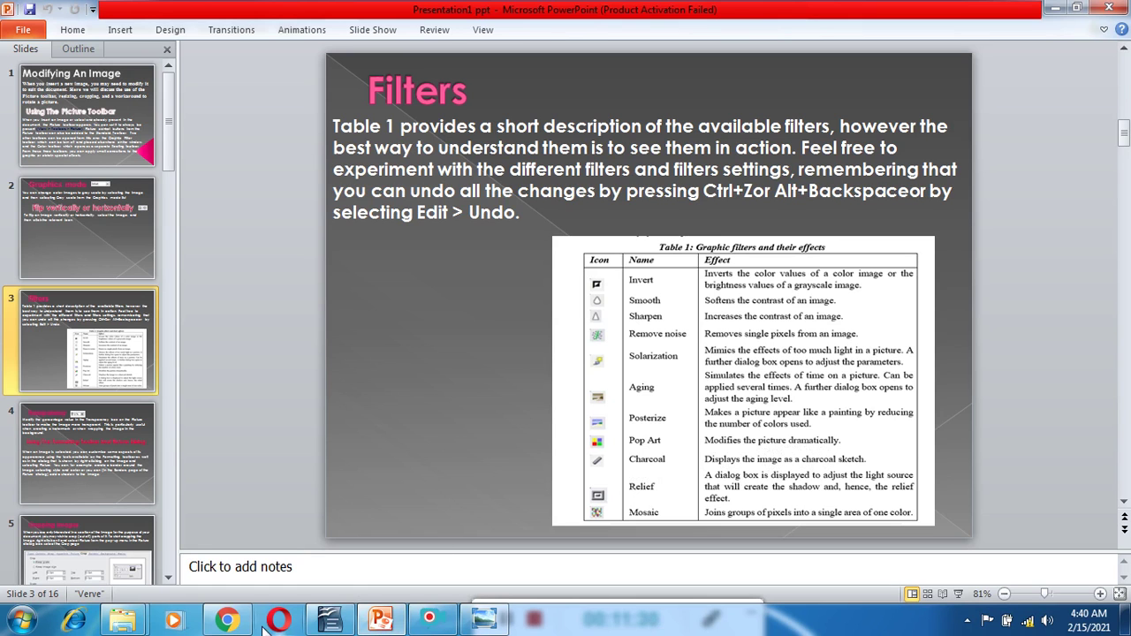
mouse_move(230, 624)
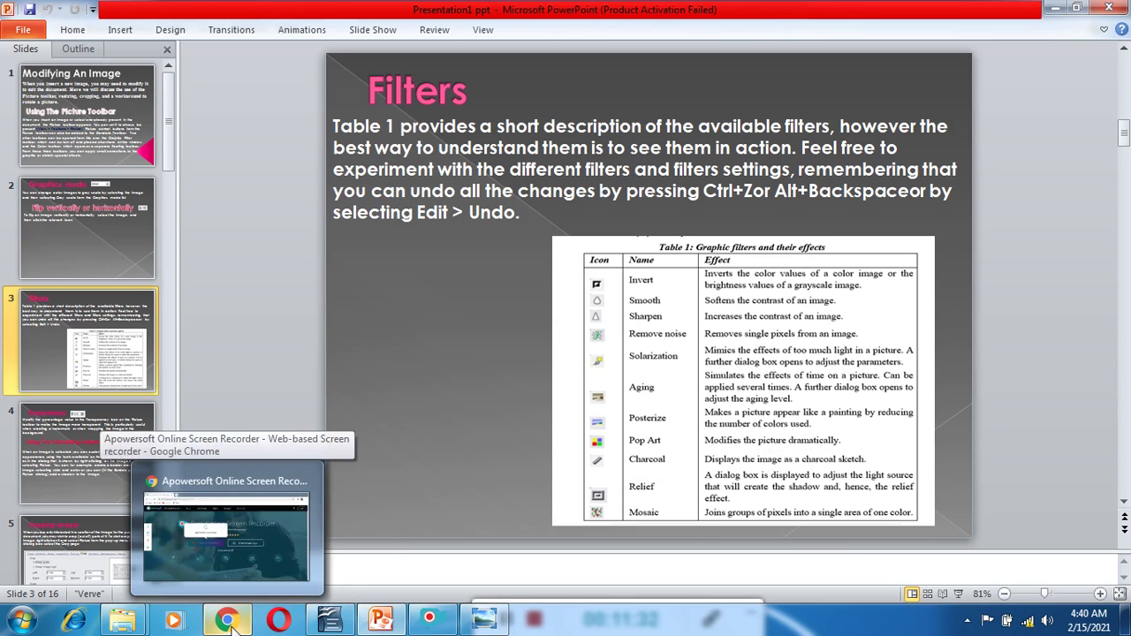
left_click(256, 530)
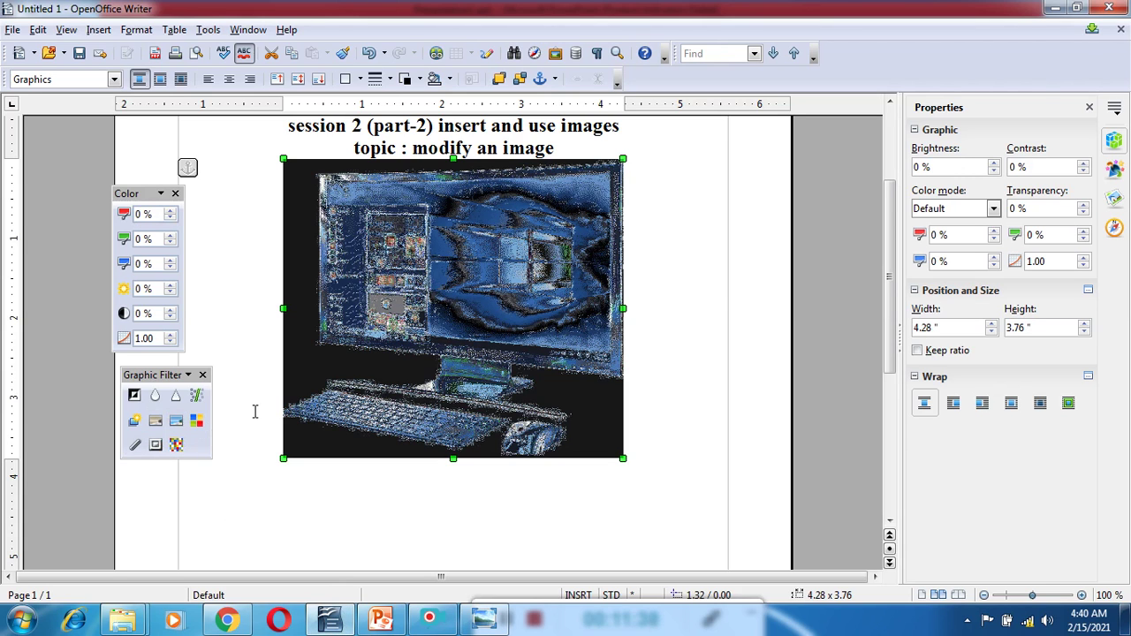
key("ctrl+z")
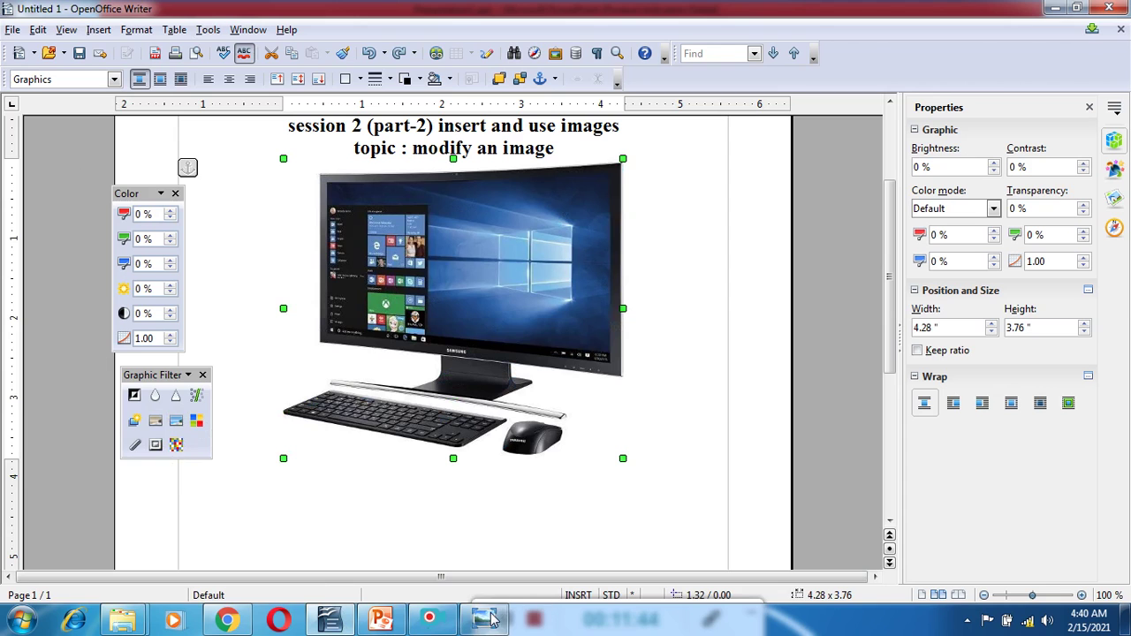
Step: Try the Charcoal filter on the image and undo it, then preview the Relief filter without applying it
left_click(134, 446)
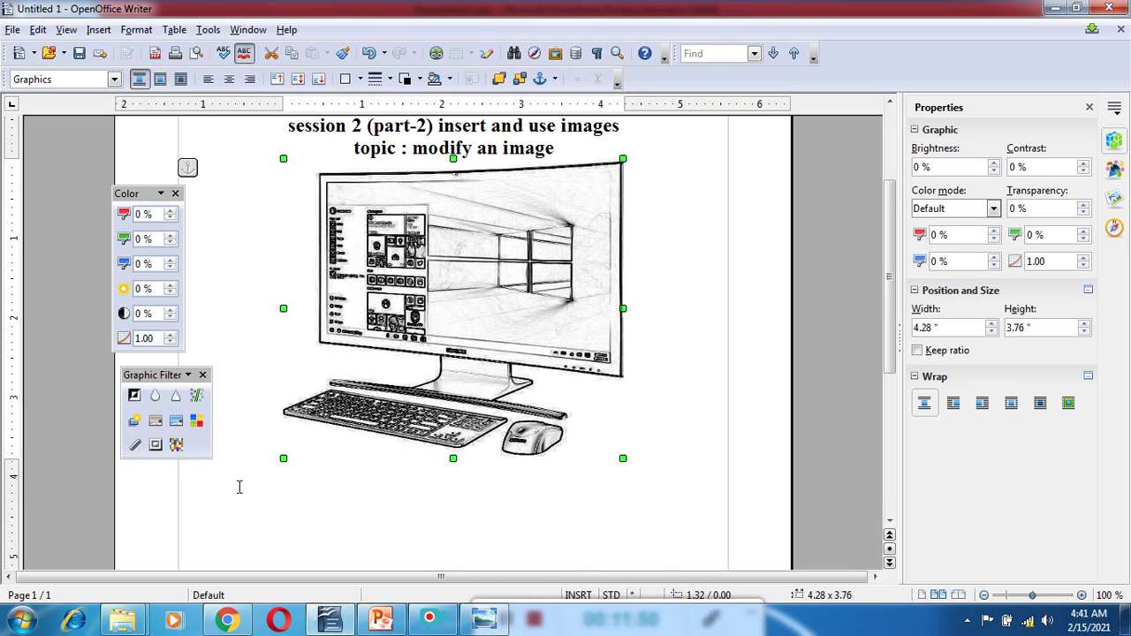
key("ctrl+z")
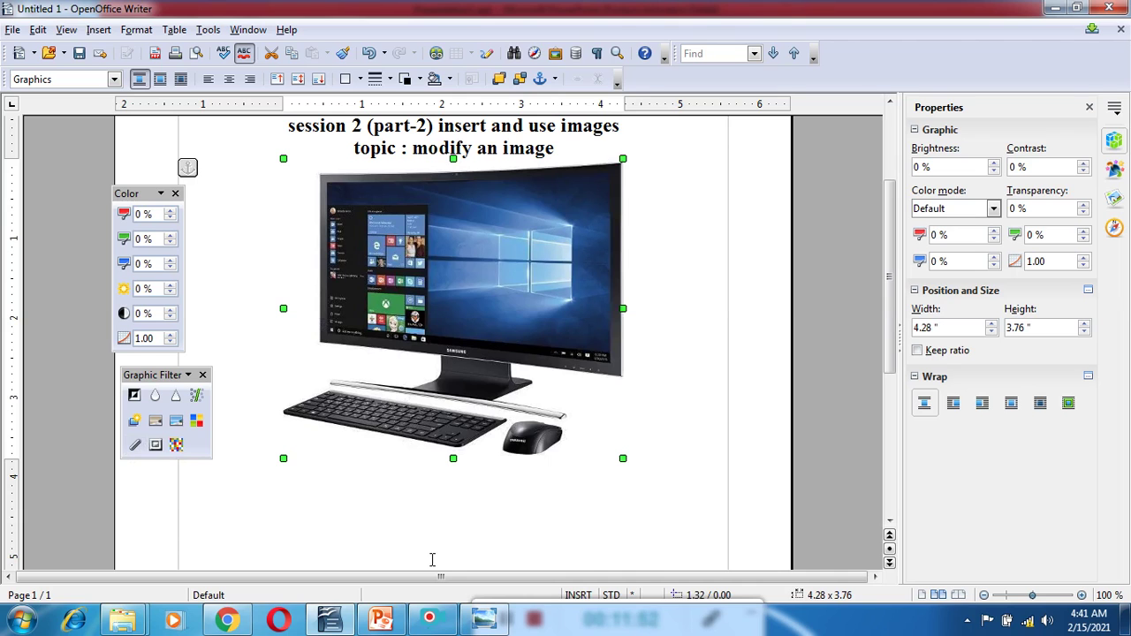
left_click(156, 445)
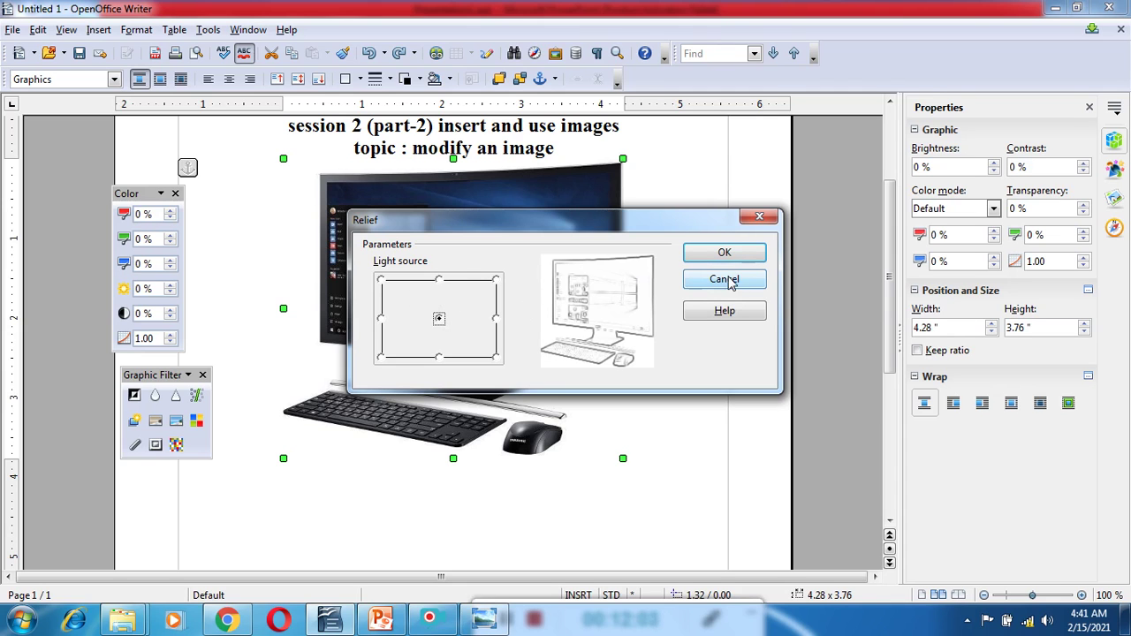
left_click(758, 216)
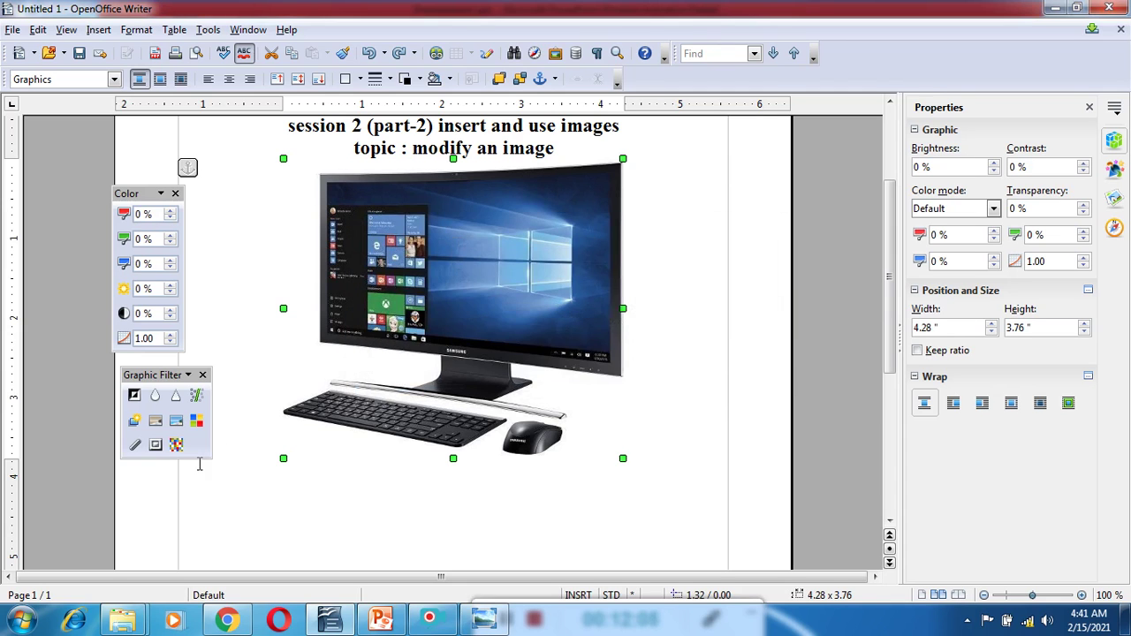
Step: Apply the Mosaic filter to the computer image with a width of 16 pixels and a height of 12 pixels
left_click(178, 448)
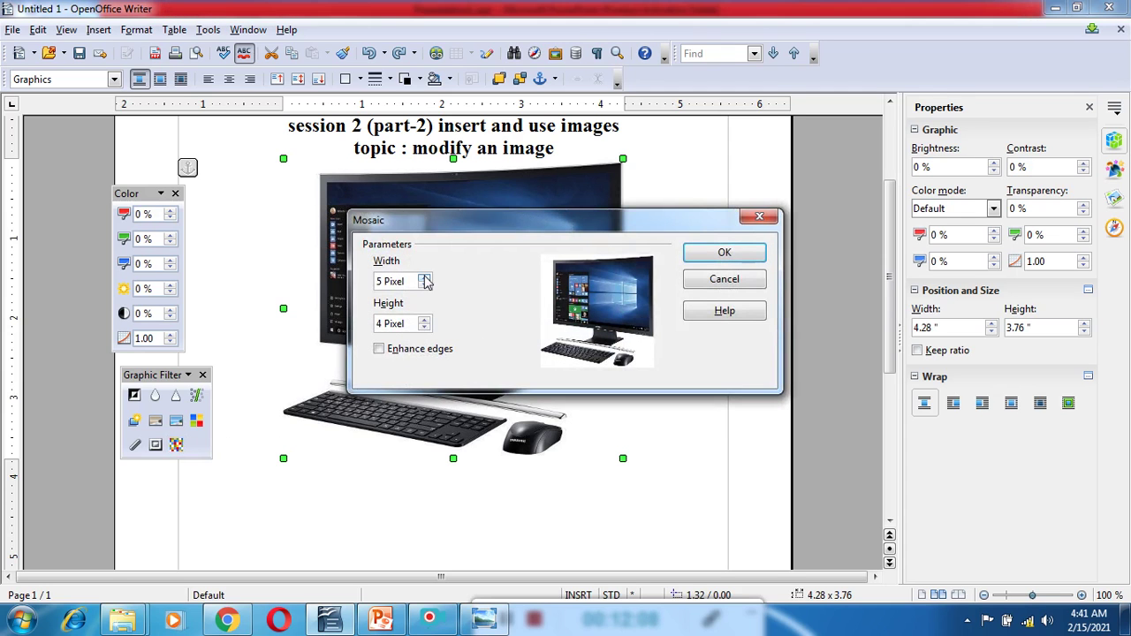
left_click(424, 277)
left_click(425, 278)
left_click(424, 277)
left_click(424, 277)
left_click(424, 278)
left_click(424, 277)
left_click(424, 277)
left_click(424, 277)
left_click(424, 277)
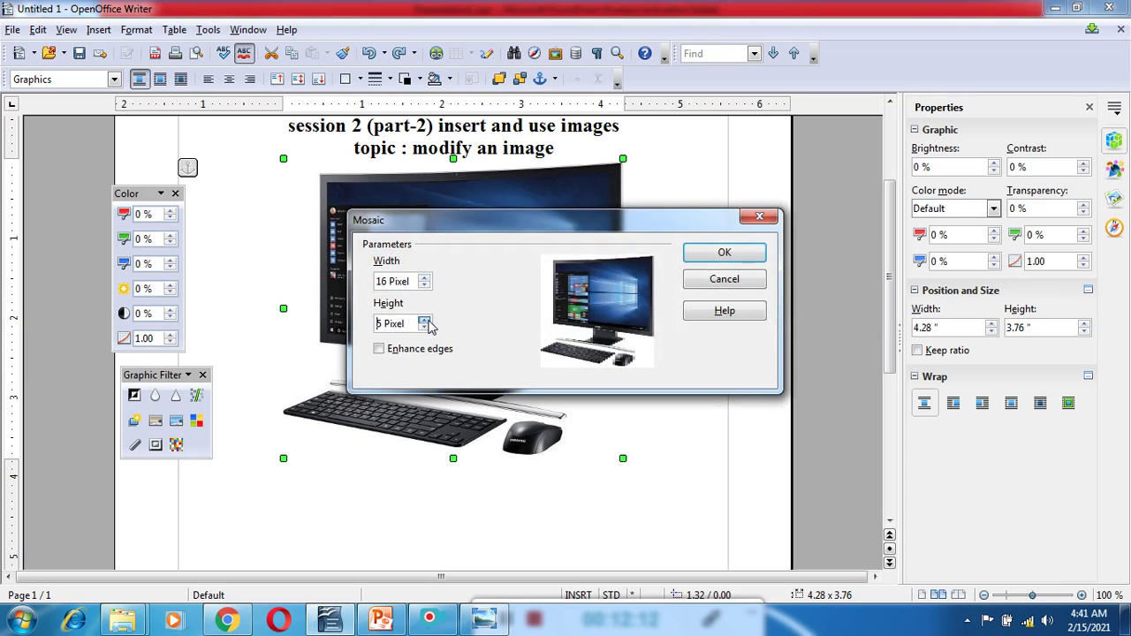
left_click(425, 321)
left_click(425, 321)
left_click(425, 321)
left_click(425, 321)
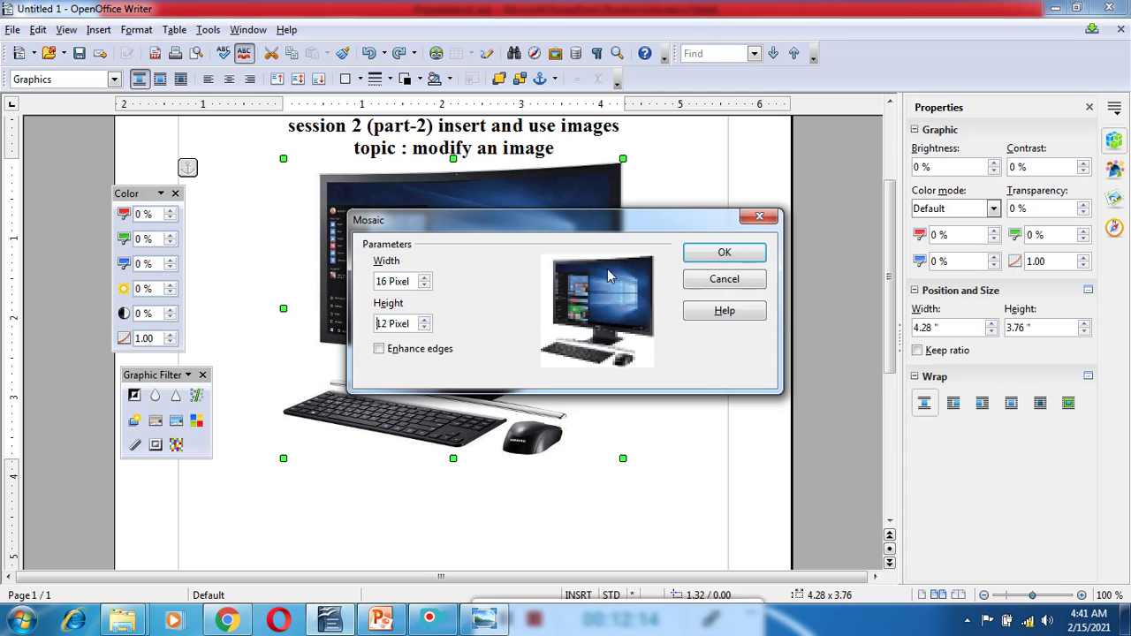
left_click(711, 253)
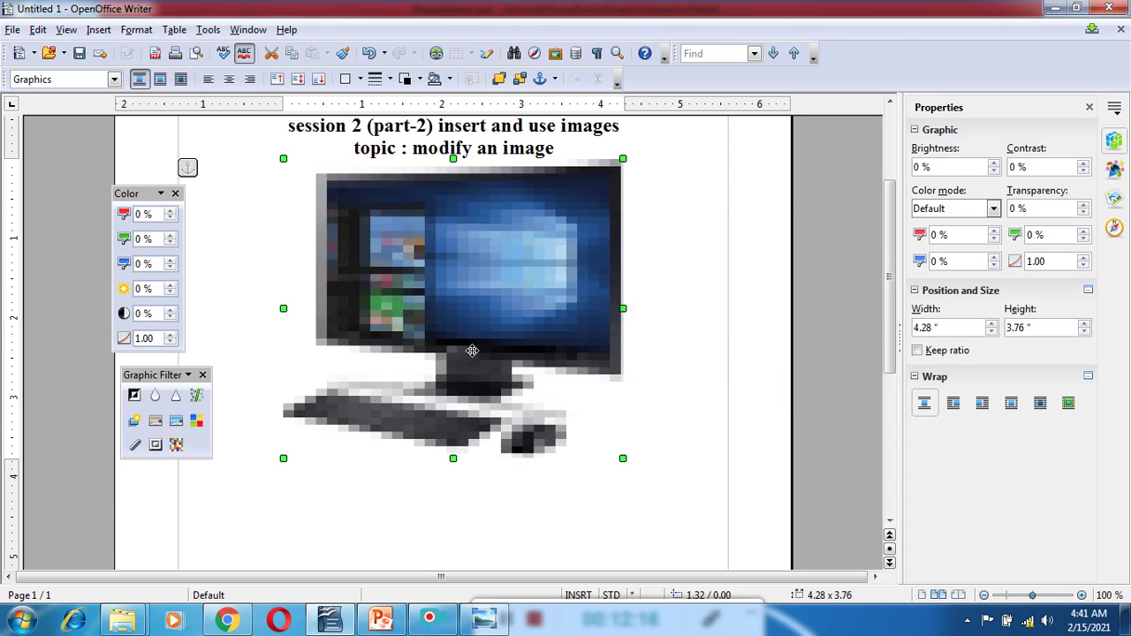
Step: Check the Filters slide in PowerPoint, then undo the Mosaic filter on the image in Writer
left_click(380, 620)
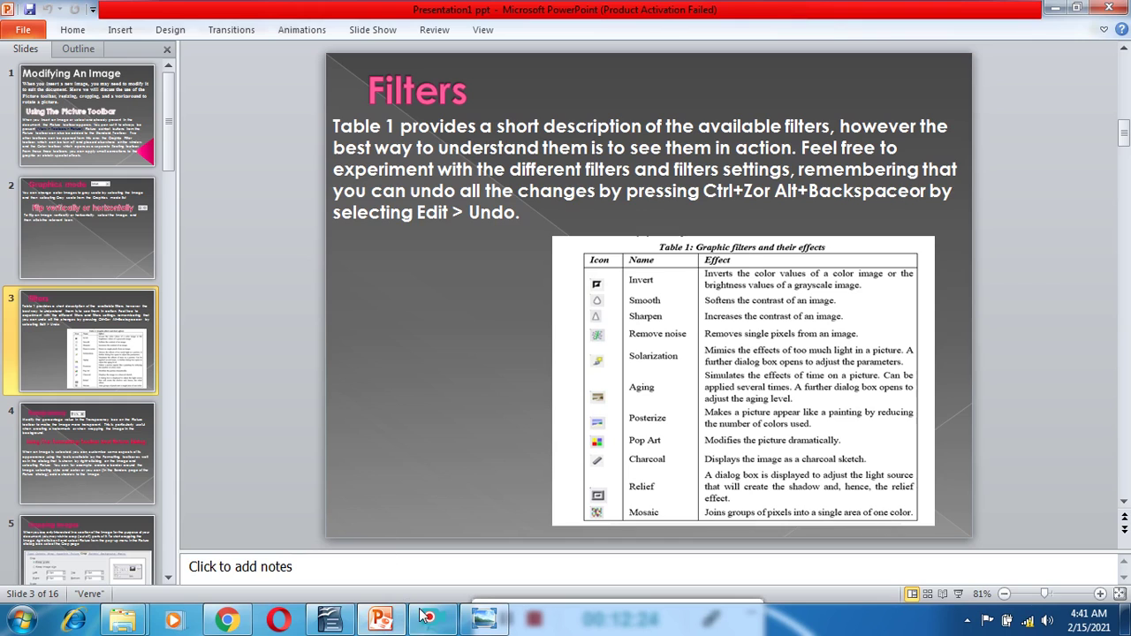
left_click(336, 629)
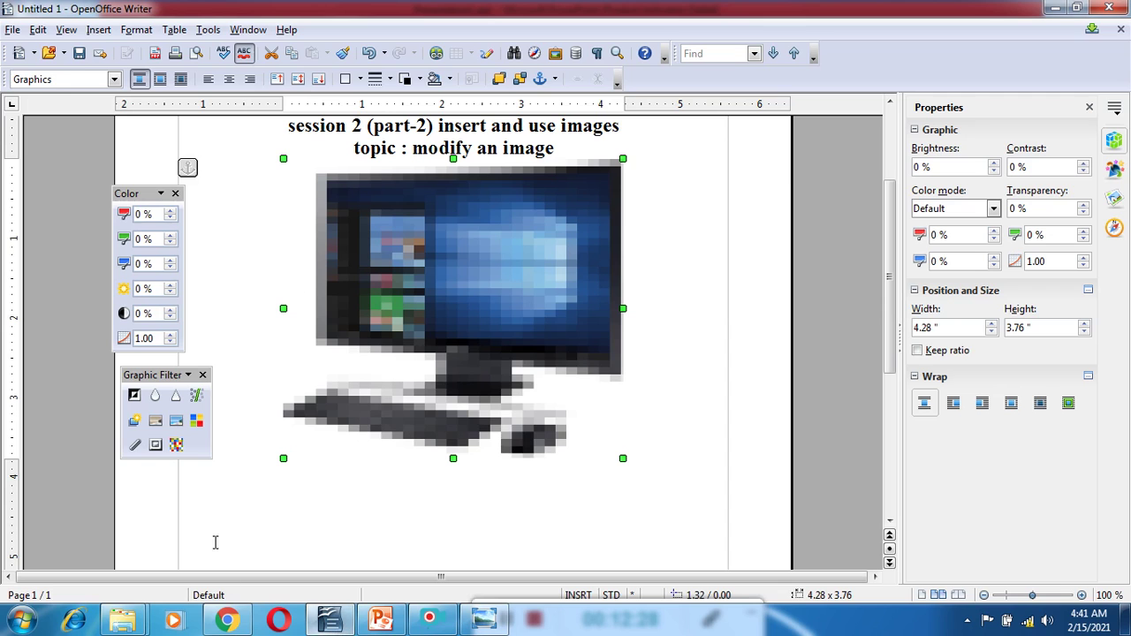
key("ctrl+z")
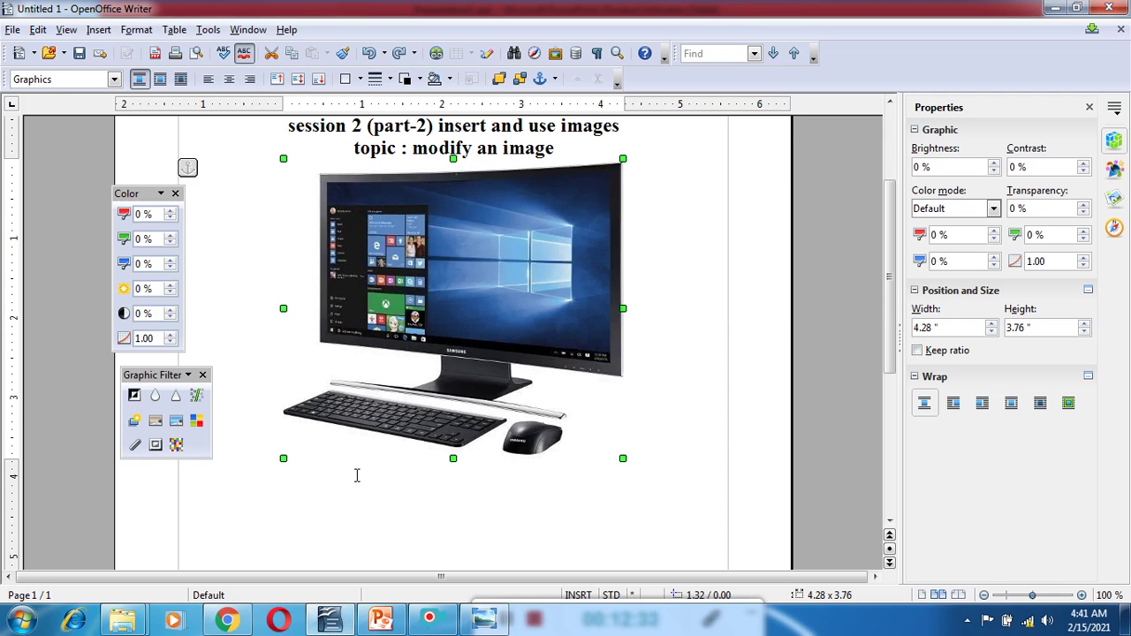
Step: Set the computer image's red value to 20 %
mouse_move(500, 623)
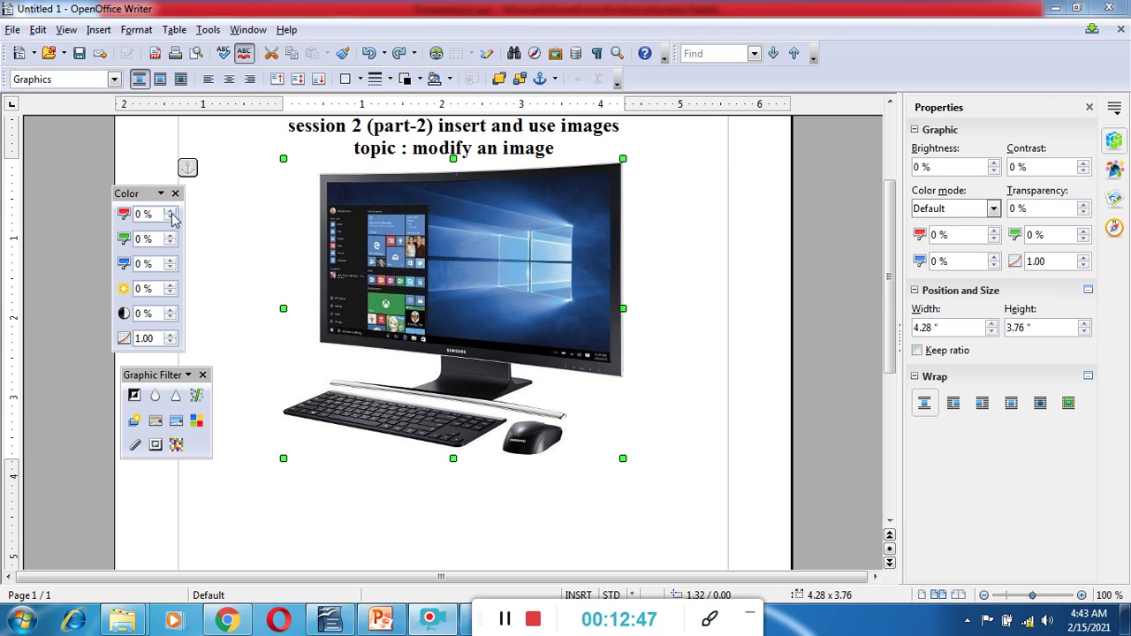
left_click(139, 213)
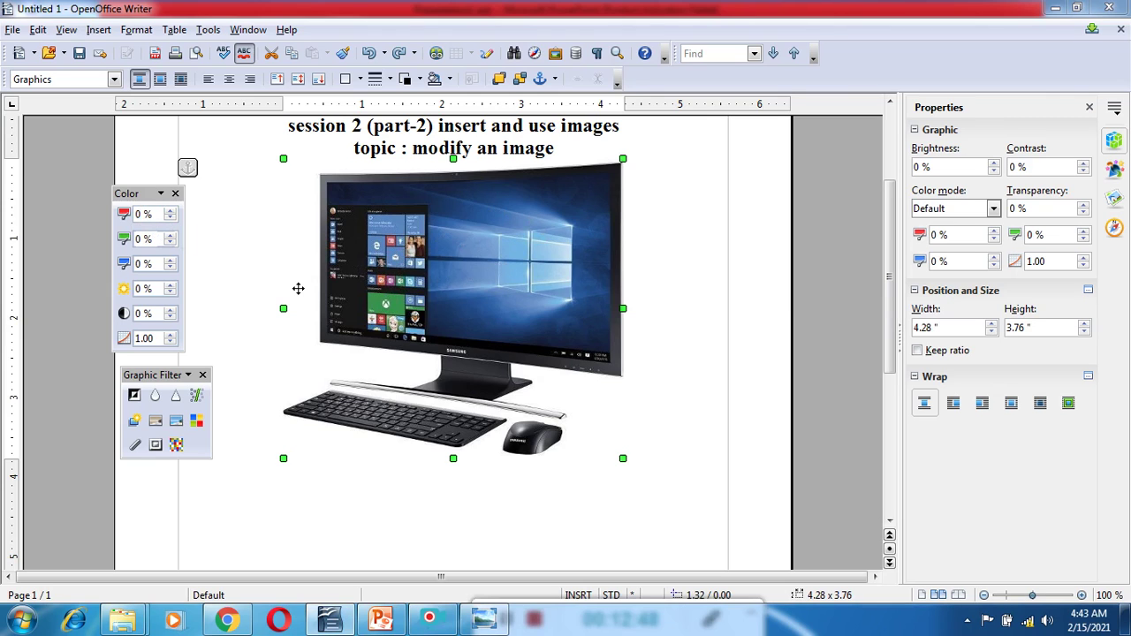
type("20")
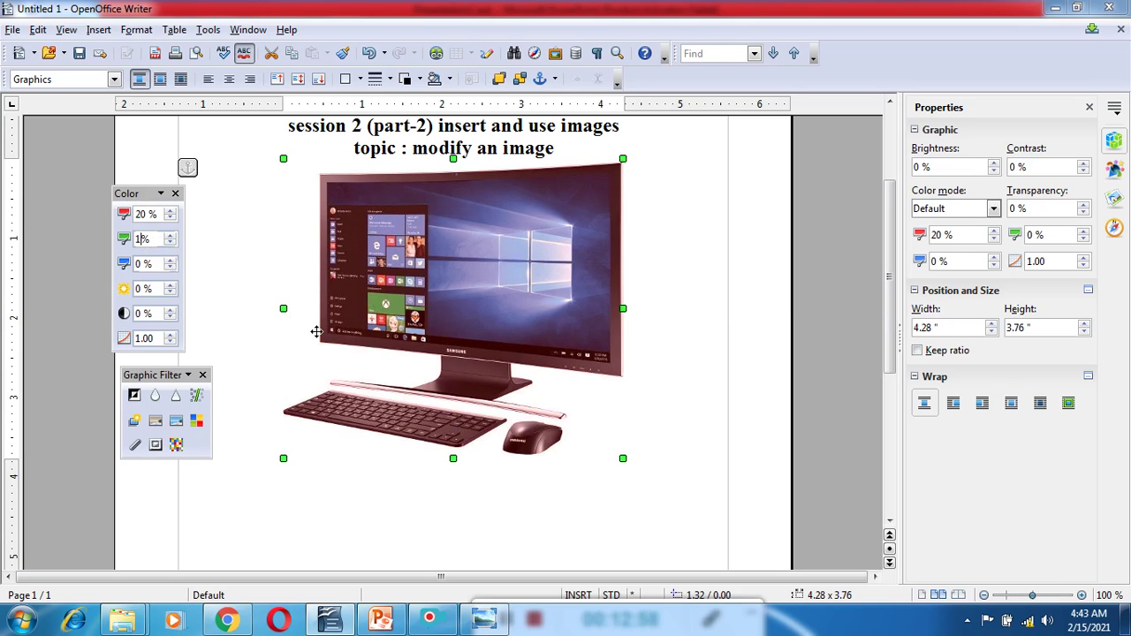
Step: Set the computer image's green value to 10 %, try a blue value of 20 %, and reset blue to 0 %
key("Return")
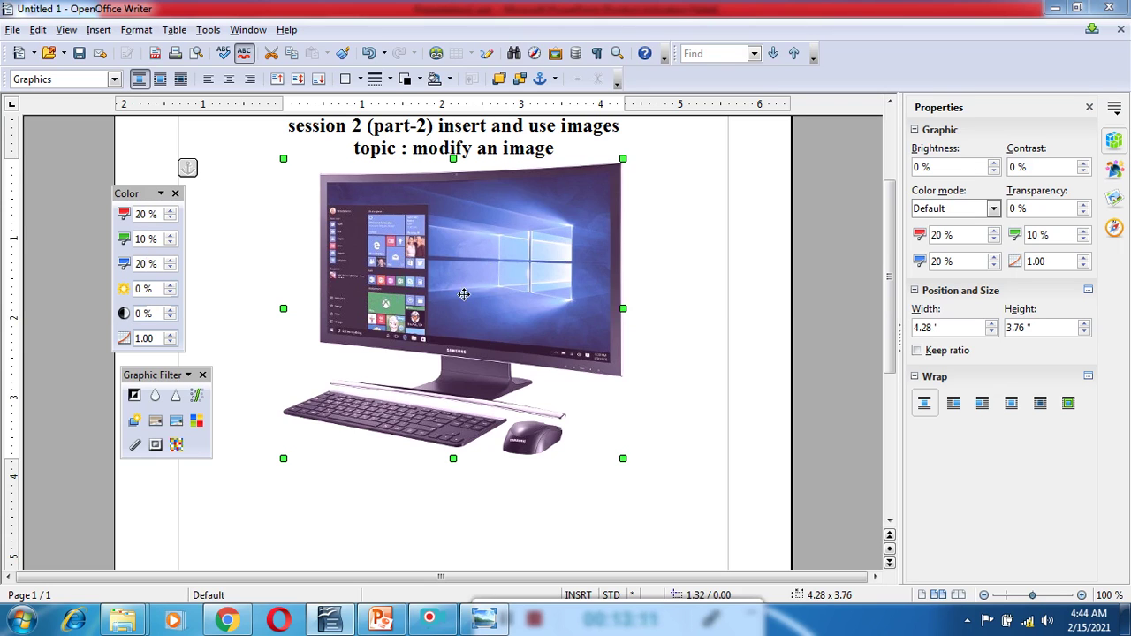
key("Return")
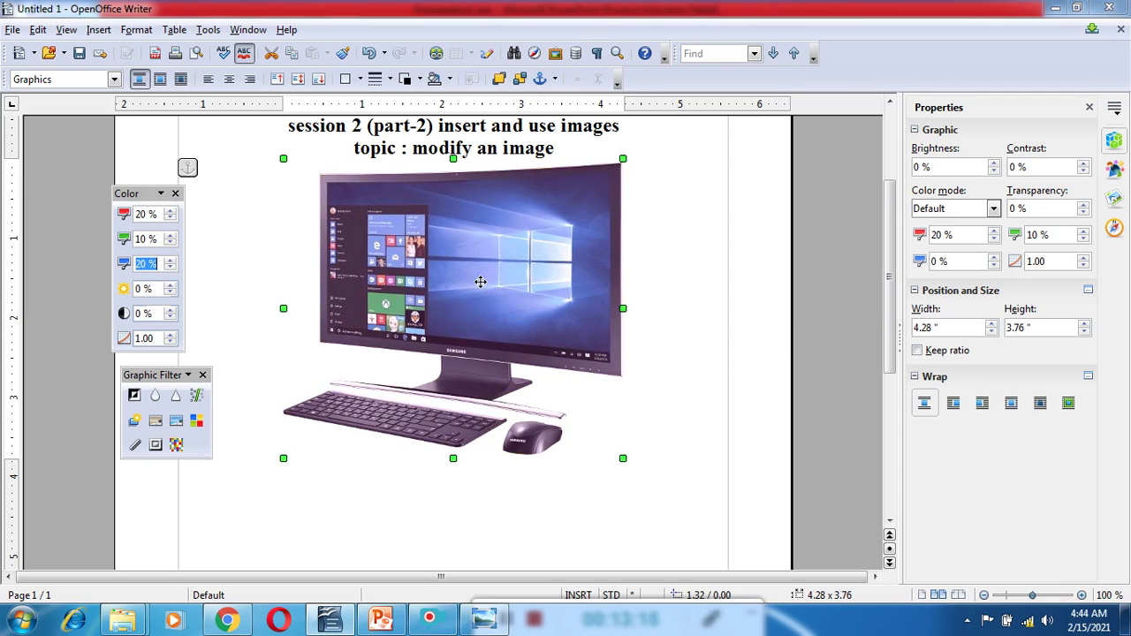
type("0")
key("Return")
left_click(169, 239)
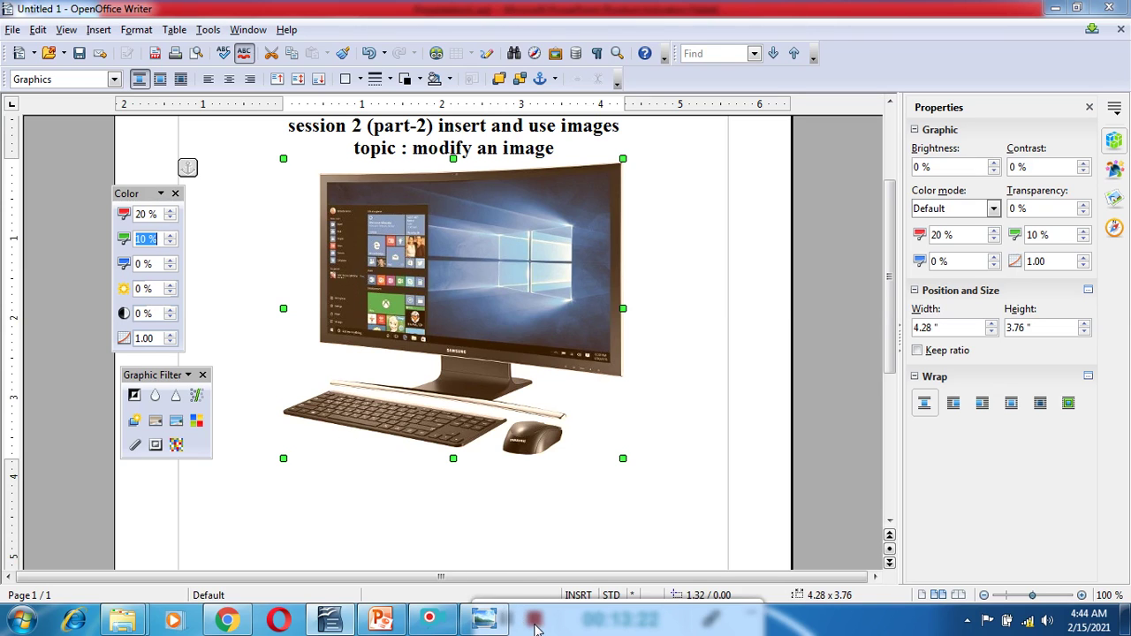
left_click(459, 218)
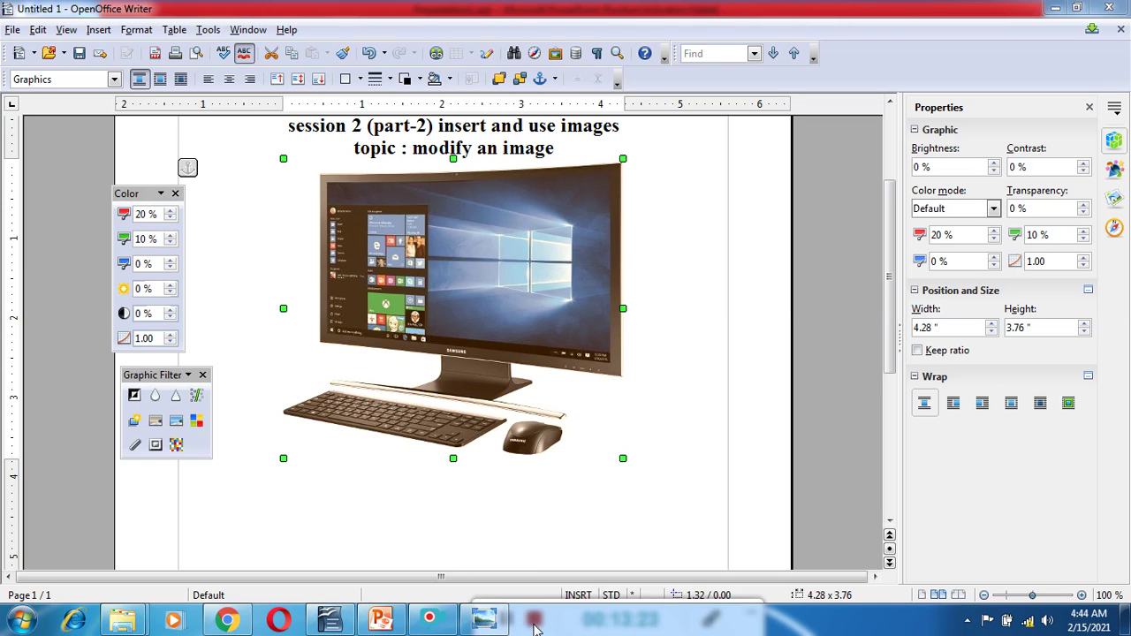
Step: Set the computer image's brightness to 13 % and its contrast to 10 %
left_click(139, 288)
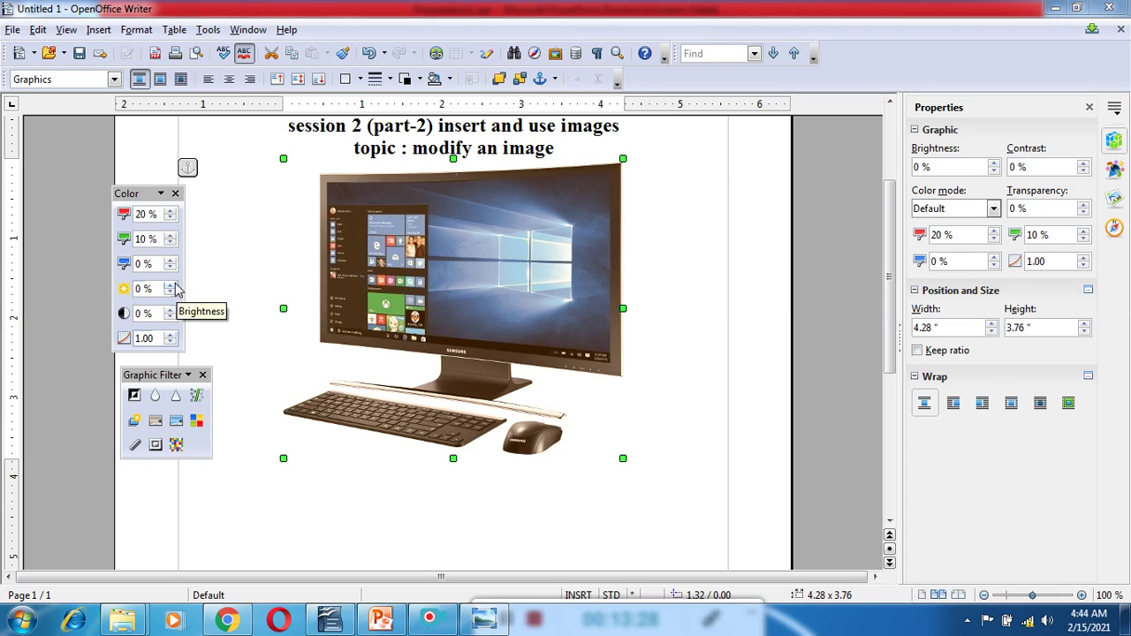
left_click(170, 284)
left_click(170, 284)
left_click(170, 285)
left_click(170, 285)
left_click(169, 284)
left_click(170, 284)
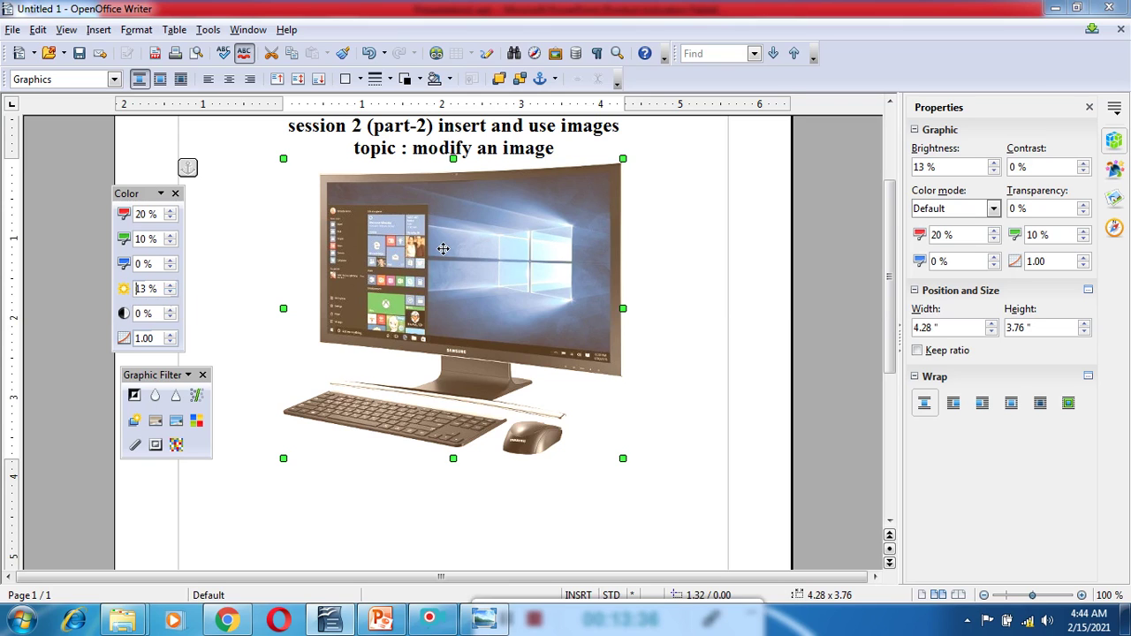
left_click(169, 311)
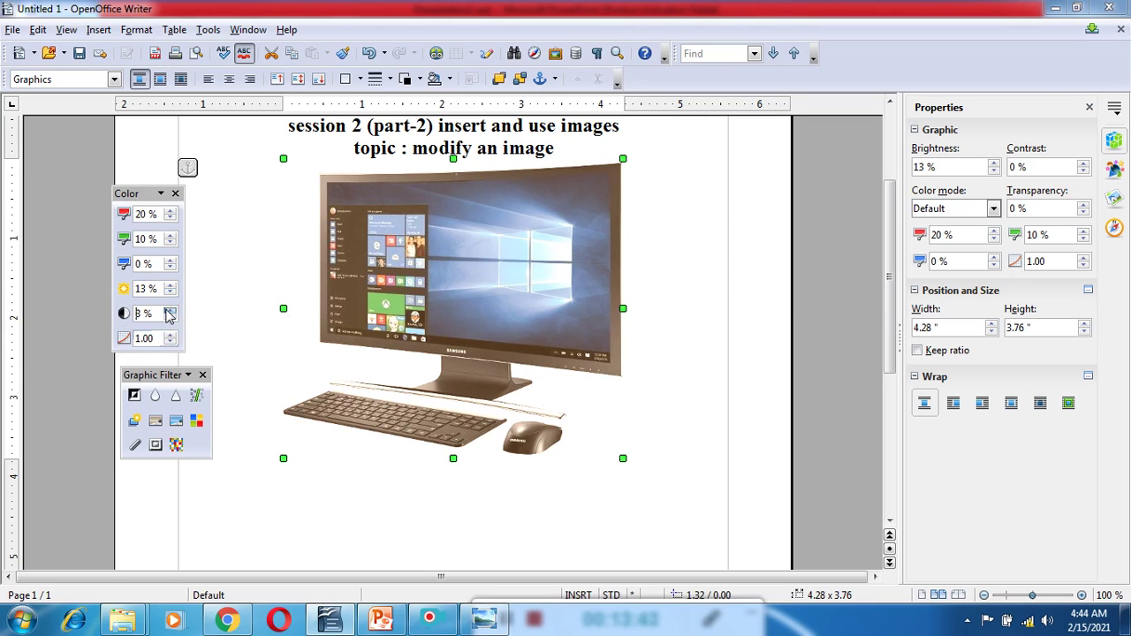
left_click(170, 312)
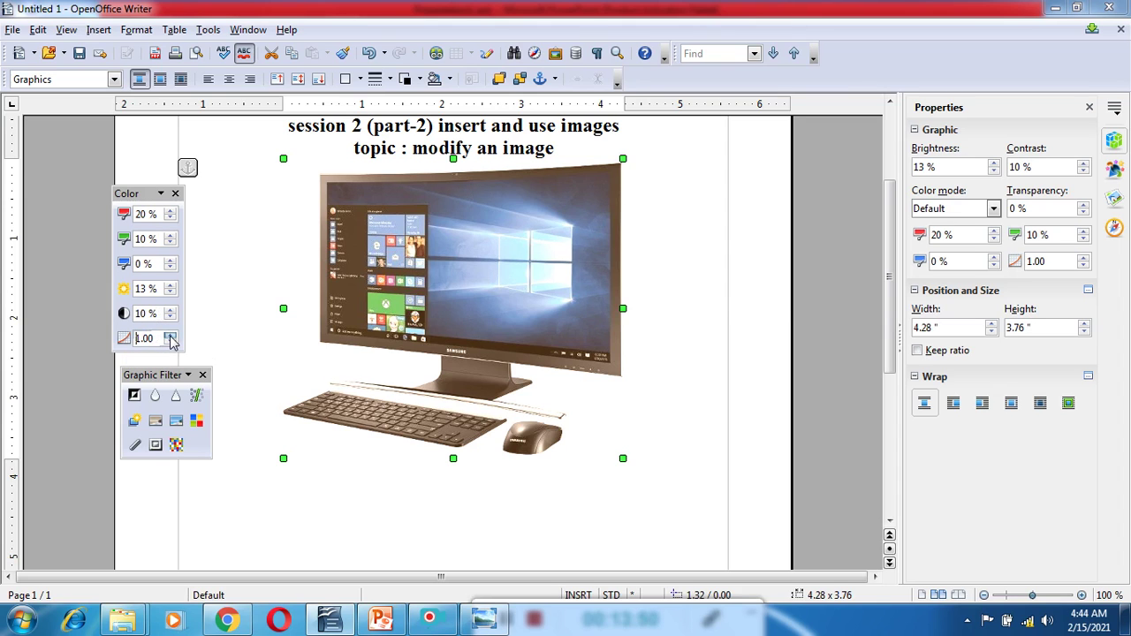
Step: Raise the computer image's gamma to 1.80 and close the Color and Graphic Filter toolbars
left_click(170, 336)
left_click(171, 336)
left_click(171, 336)
left_click(171, 336)
left_click(170, 335)
left_click(171, 335)
left_click(171, 336)
left_click(171, 335)
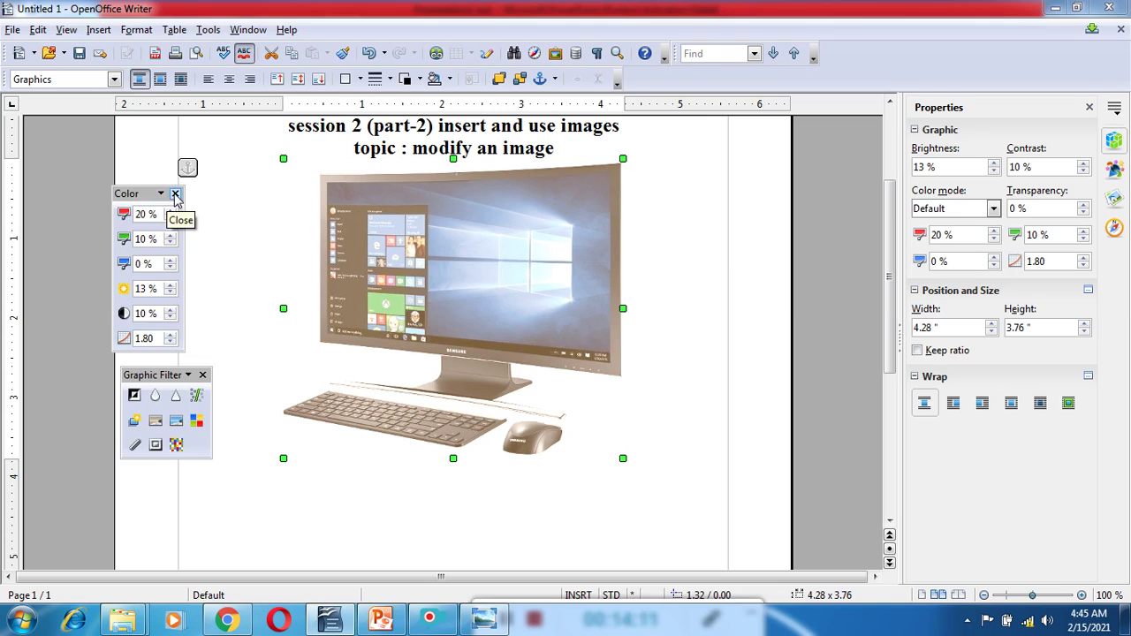
left_click(175, 194)
left_click(204, 375)
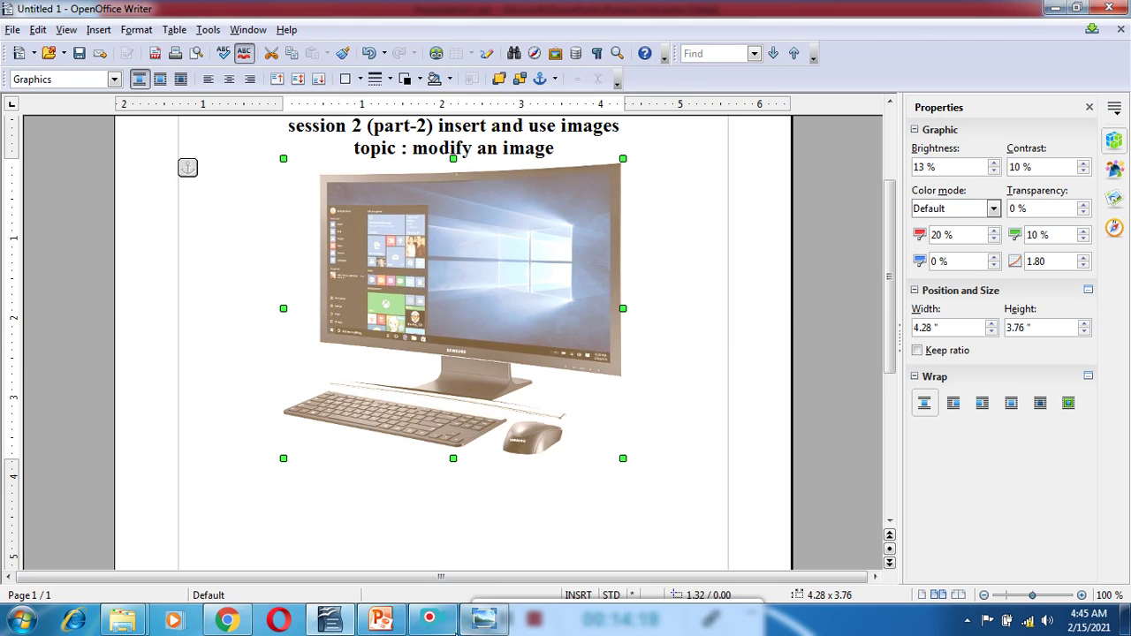
mouse_move(492, 633)
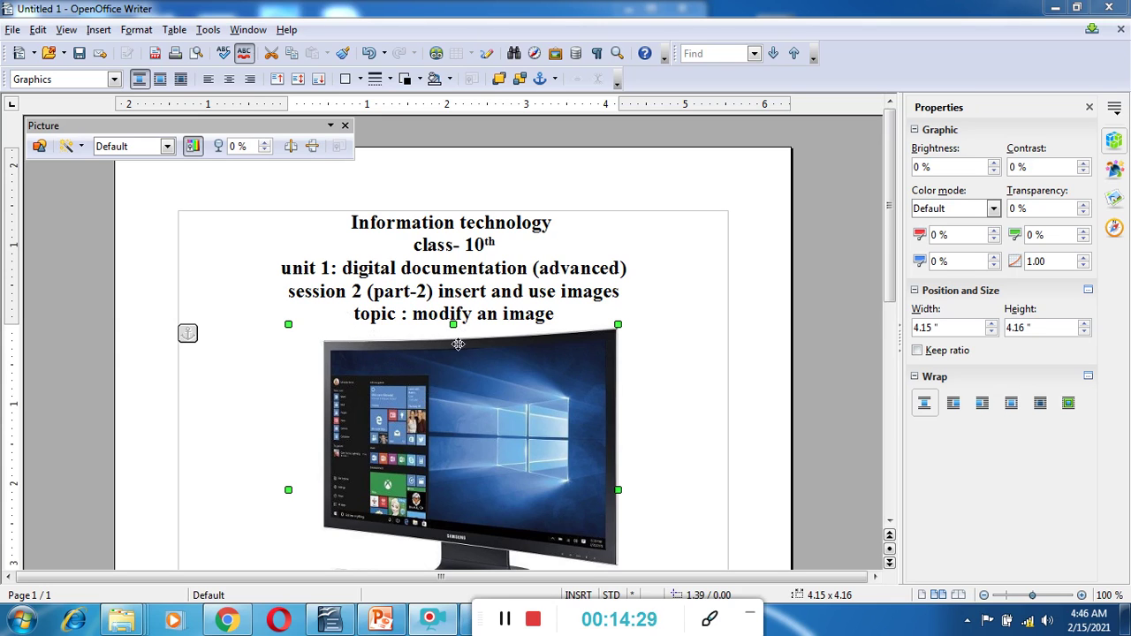
Step: Move the computer image up over the heading lines and raise its transparency to 40 %
left_click_drag(458, 386, 447, 294)
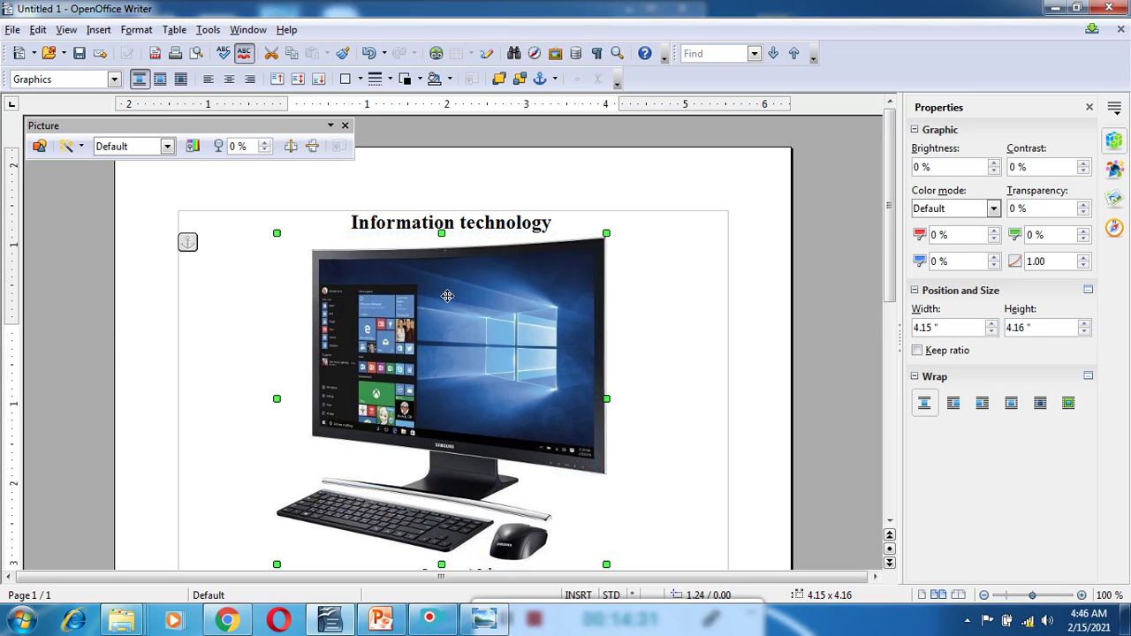
left_click(266, 143)
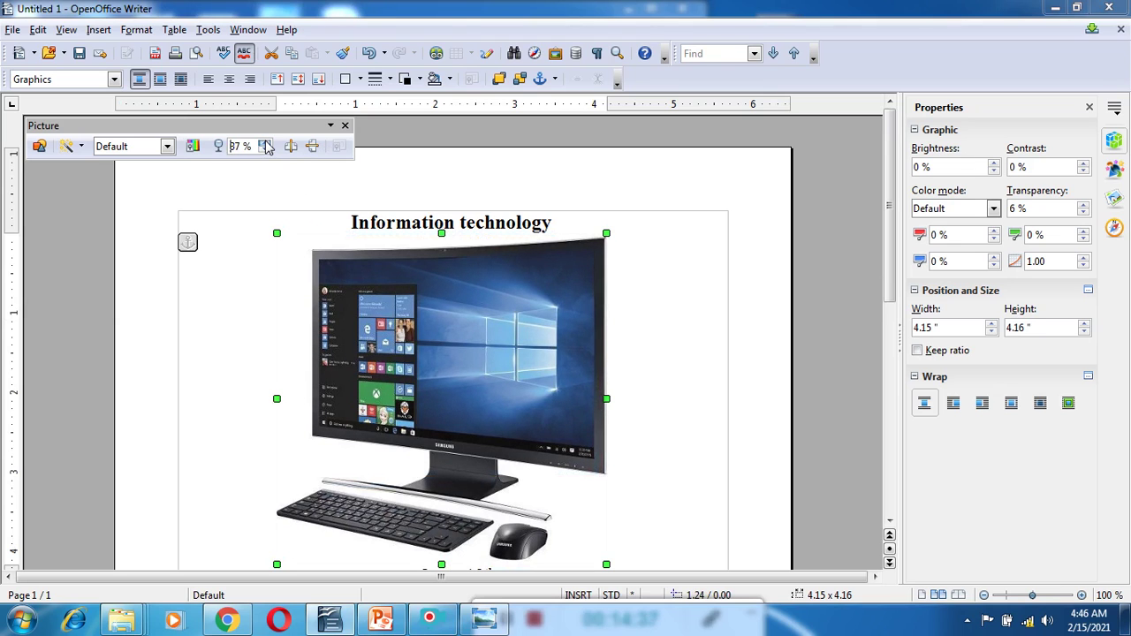
left_click(265, 143)
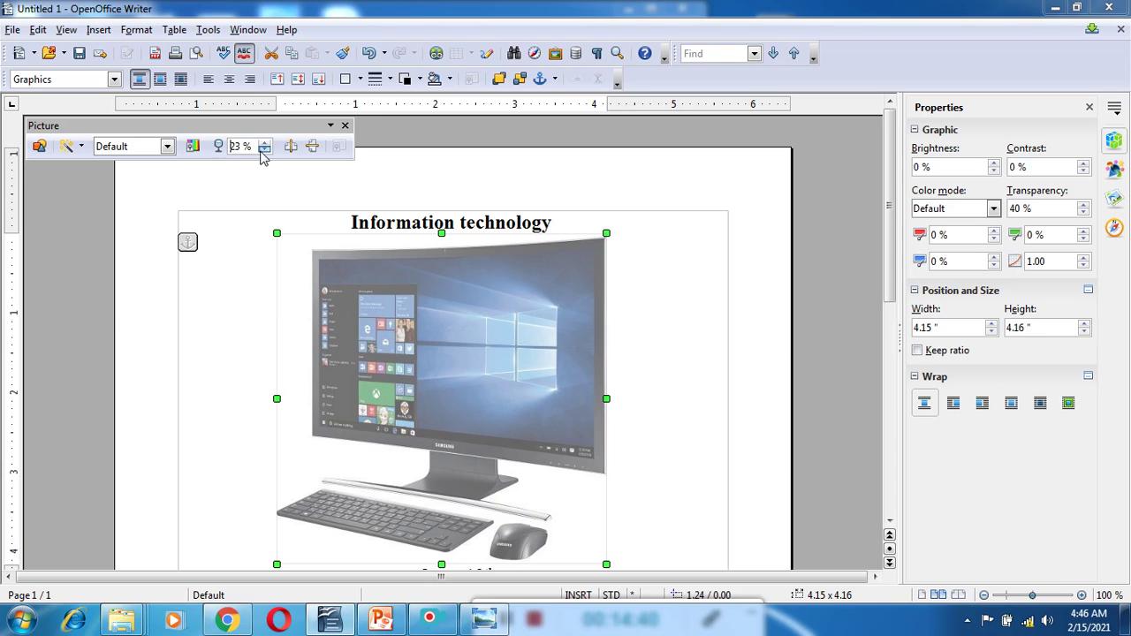
Step: Lower the image's transparency to 0 % and move the image down below the heading lines
left_click(263, 150)
left_click(263, 150)
left_click_drag(394, 344, 397, 453)
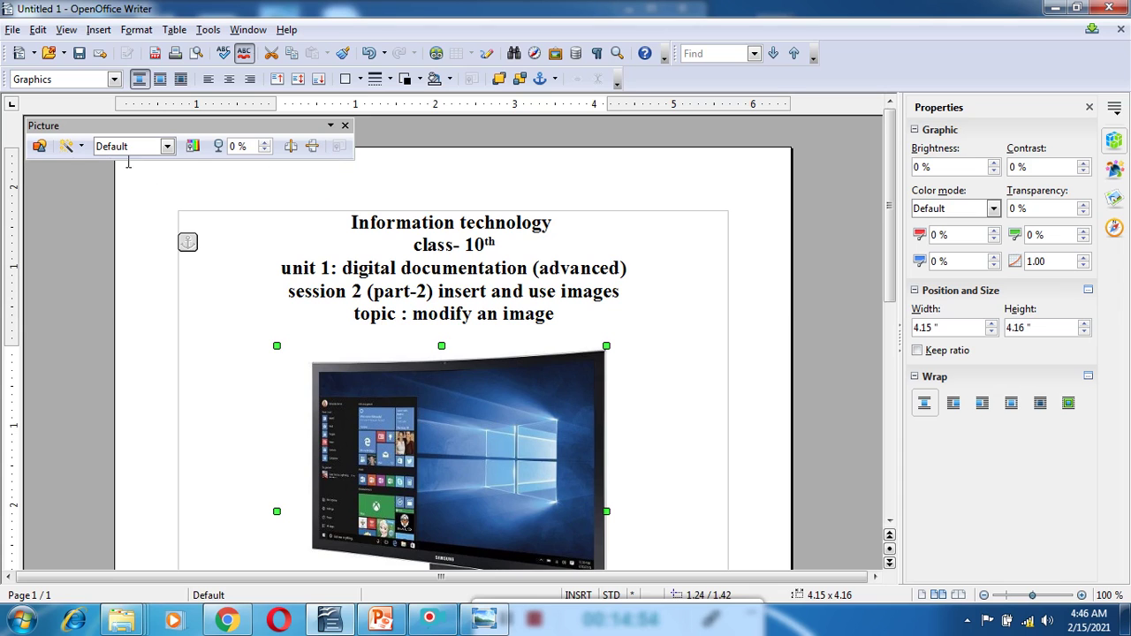
left_click(431, 622)
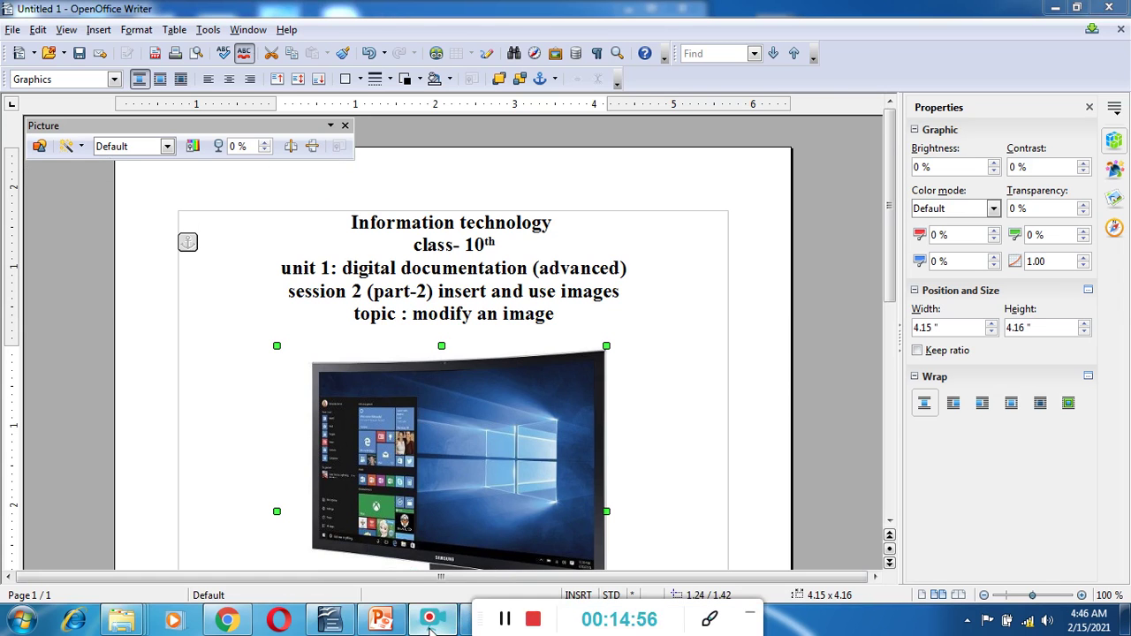
left_click(505, 619)
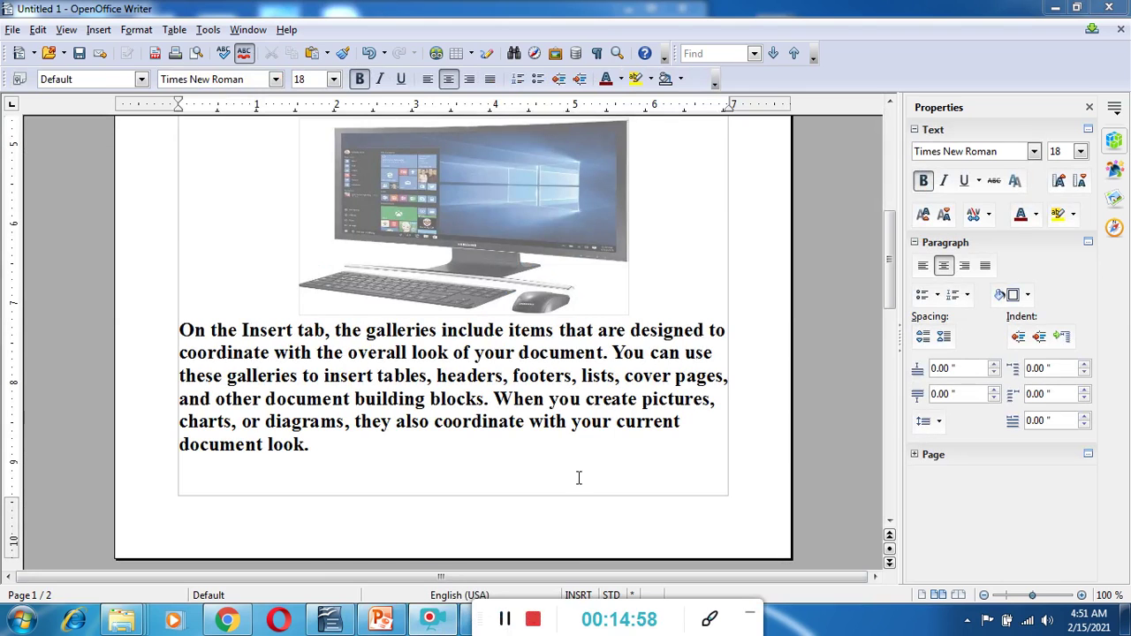
Step: Set the transparency of the computer image above the body paragraph to 0 %
left_click(486, 234)
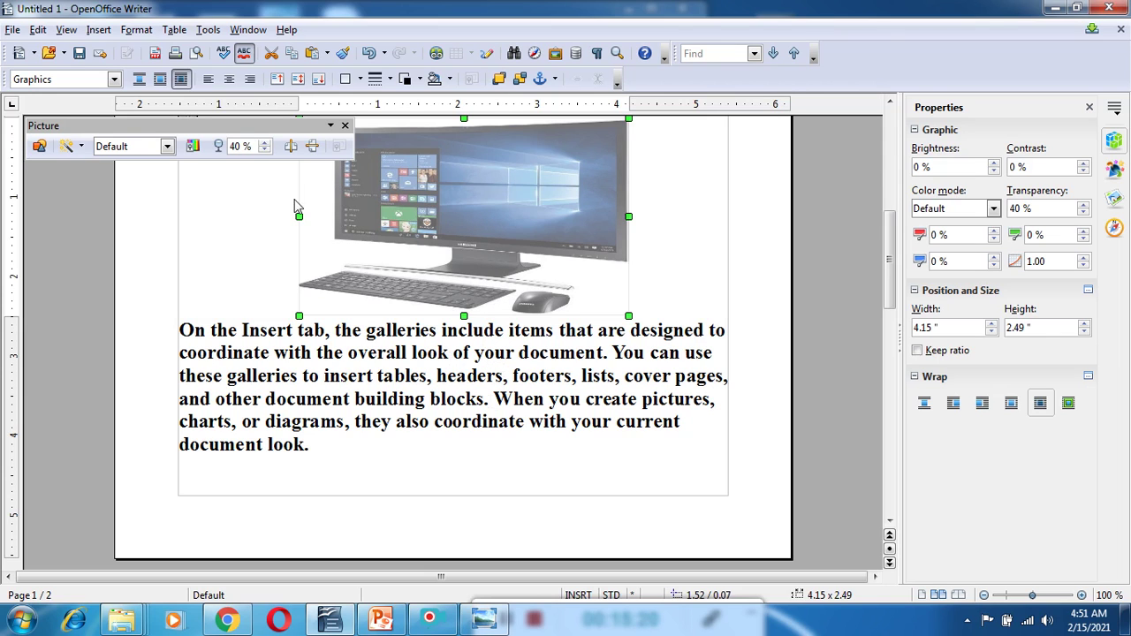
key("BackSpace")
key("BackSpace")
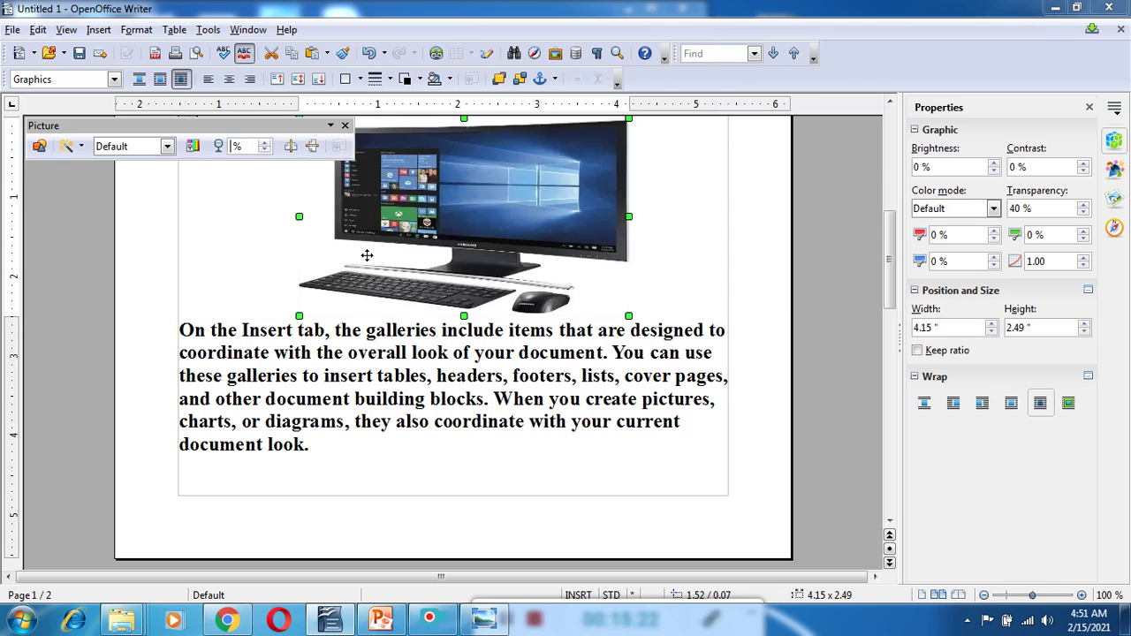
key("Return")
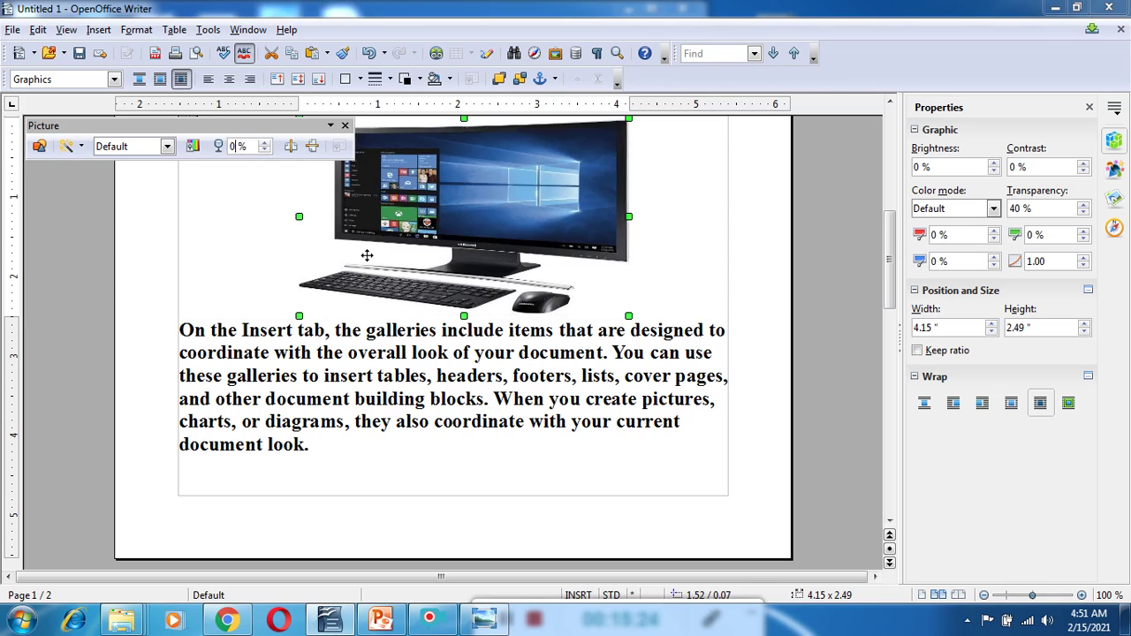
left_click(670, 237)
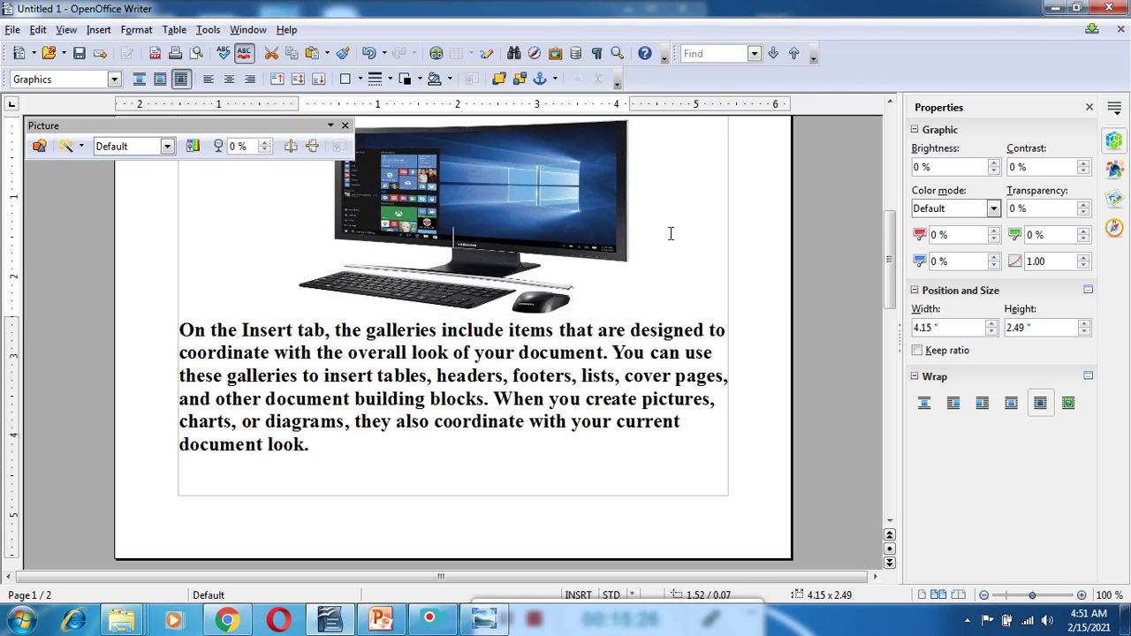
Step: Apply Wrap Through to the computer image and move it down over the body paragraph
left_click(514, 203)
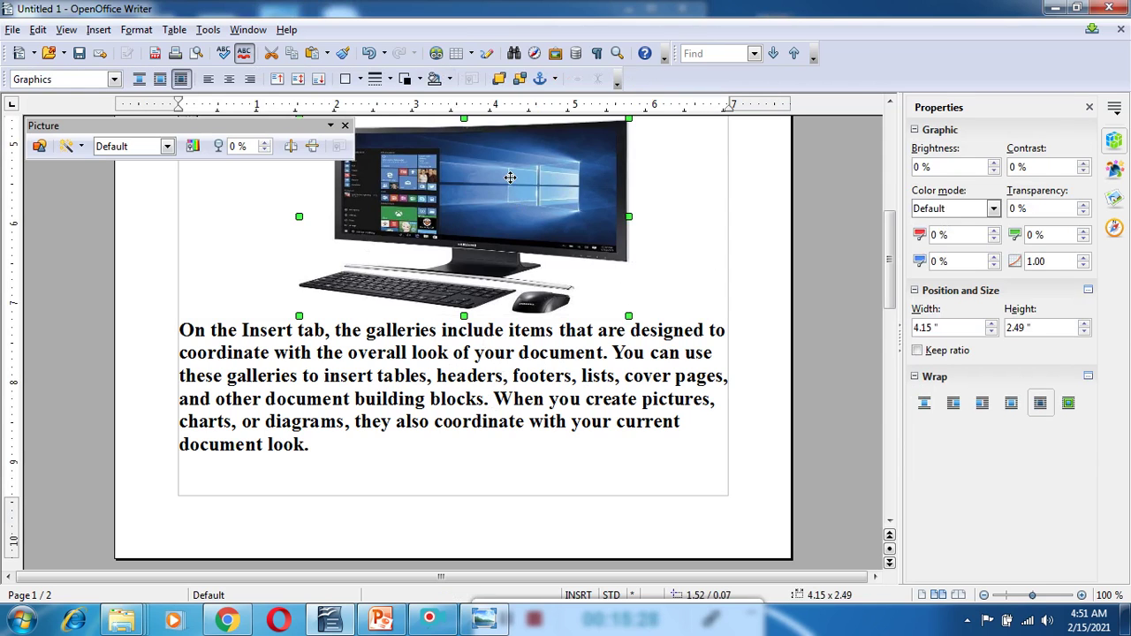
right_click(512, 181)
mouse_move(554, 238)
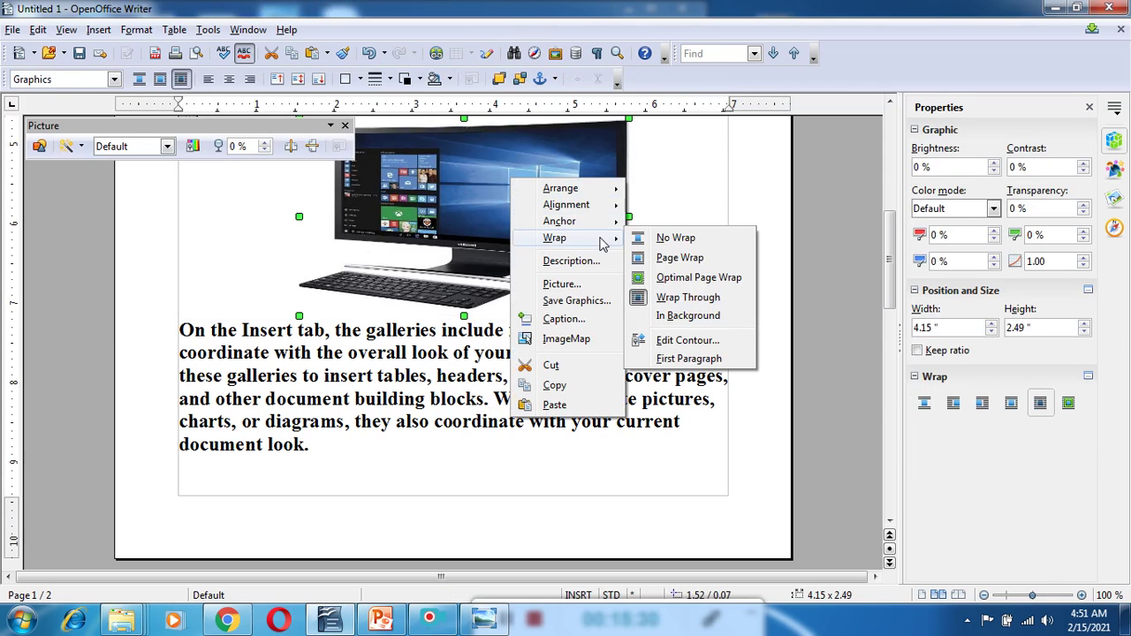
left_click(682, 298)
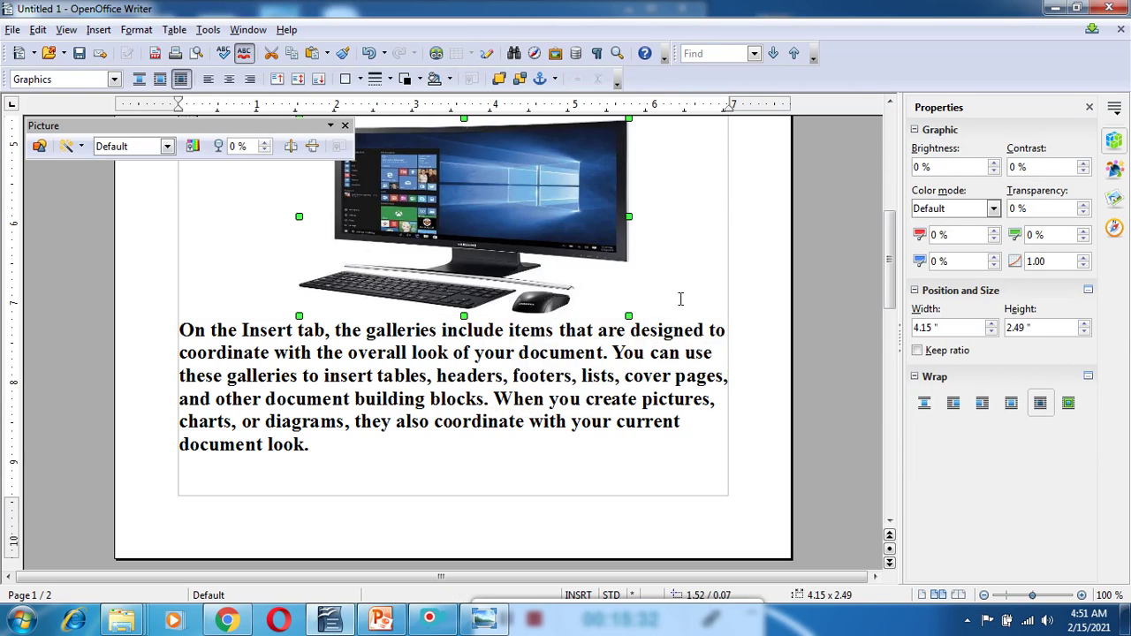
left_click_drag(534, 201, 494, 334)
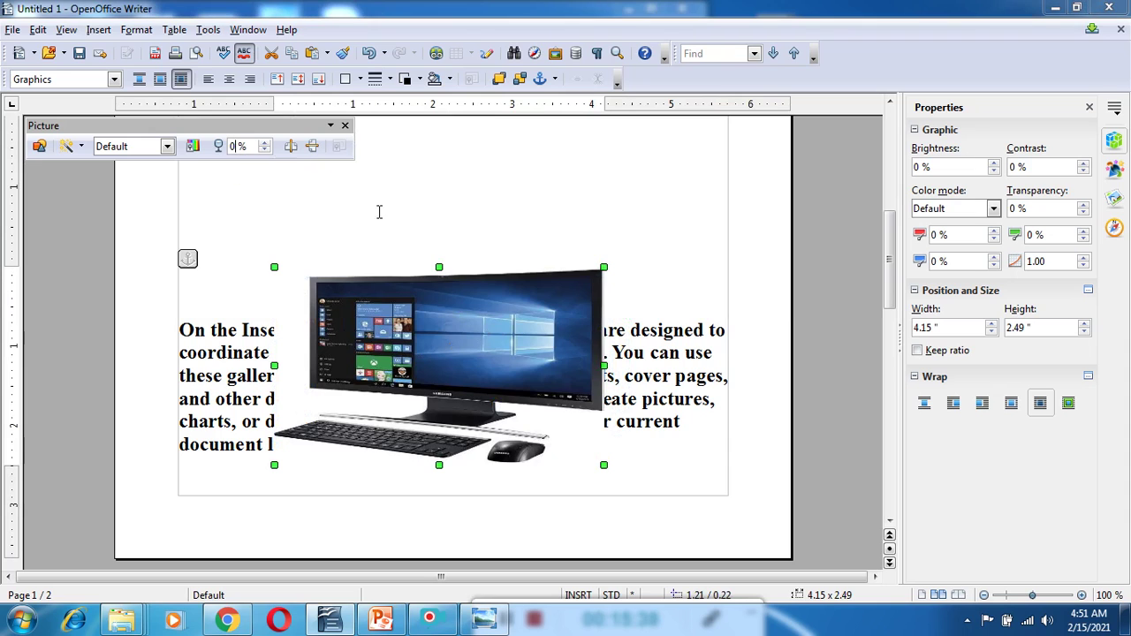
Step: Try a transparency of 40 % on the image over the paragraph, and change it to 60 %
type("40")
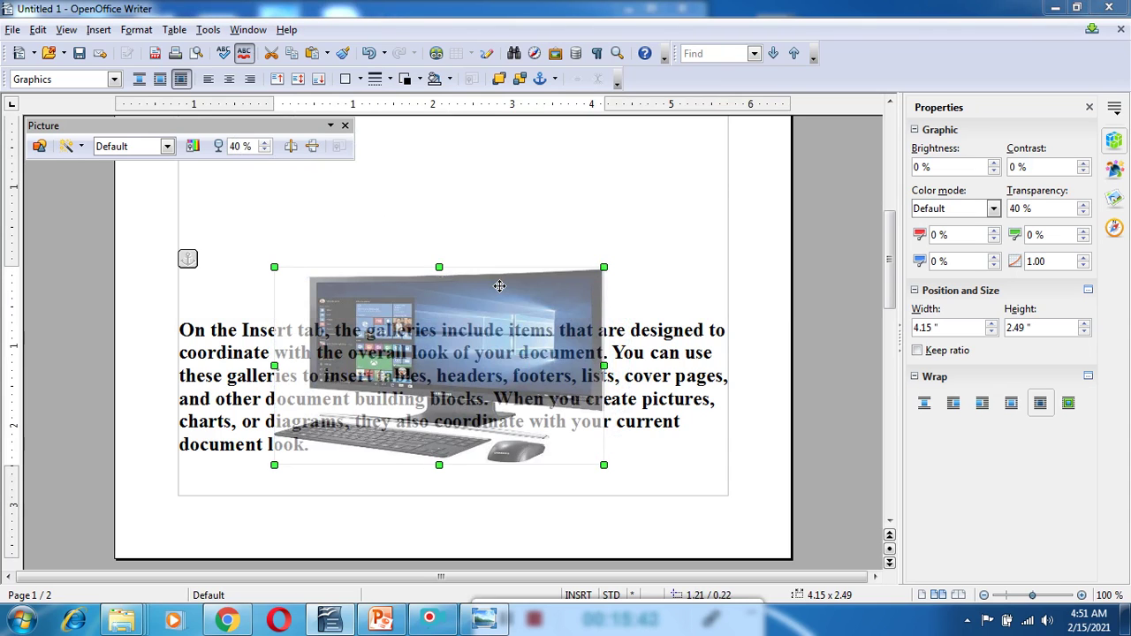
key("BackSpace")
key("BackSpace")
type("60")
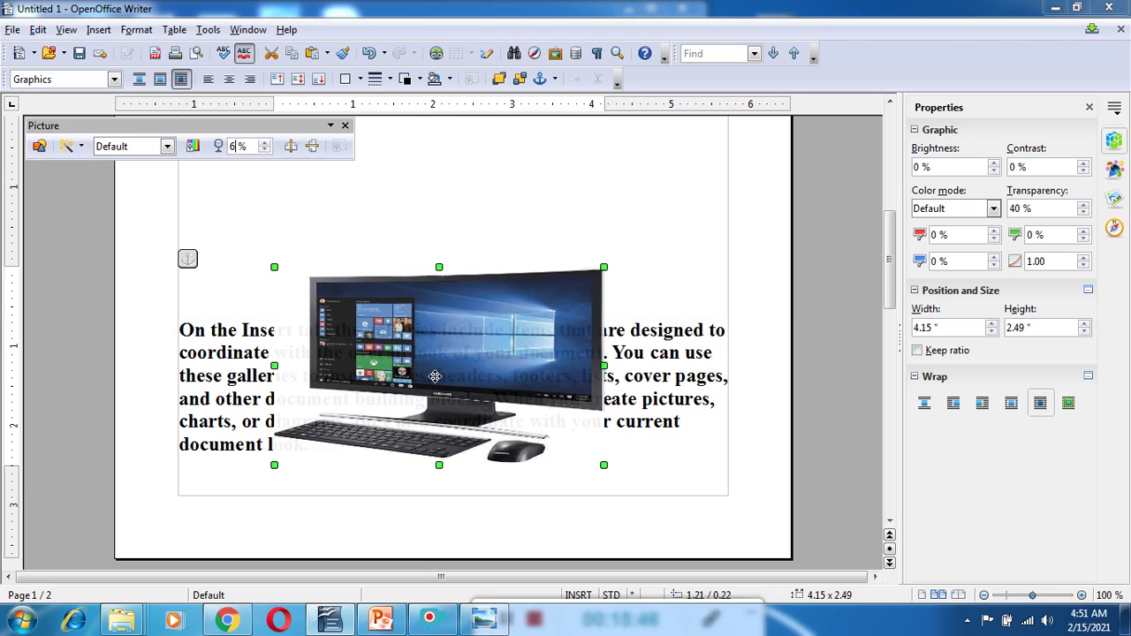
left_click(548, 191)
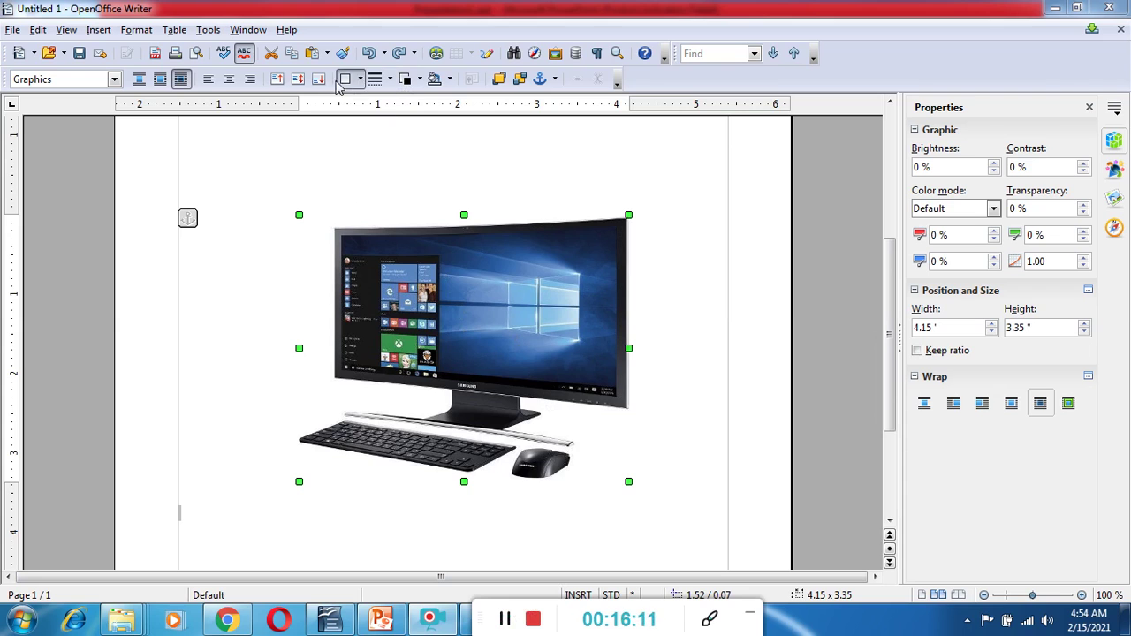
Step: Give the computer image a thick single-line border and a red background color
left_click(394, 79)
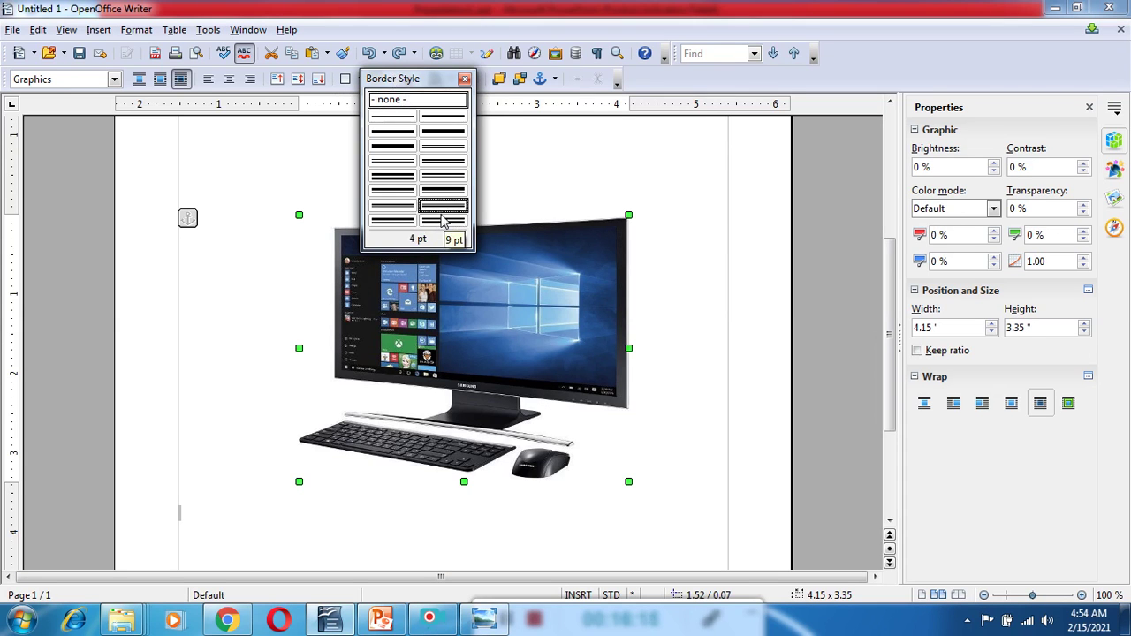
left_click(382, 147)
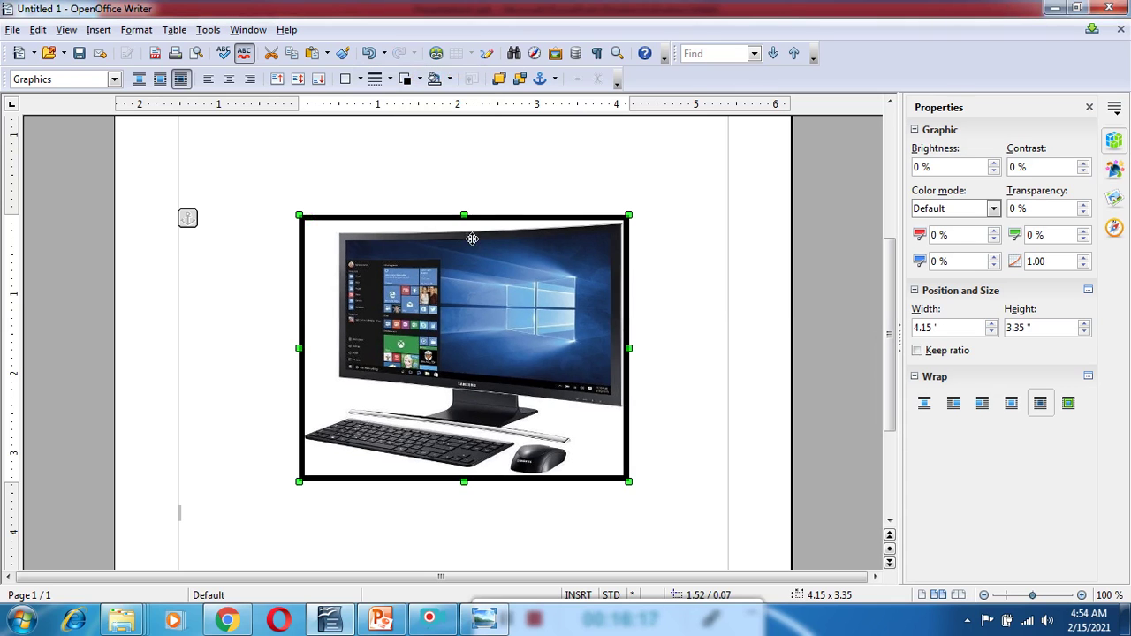
left_click(452, 79)
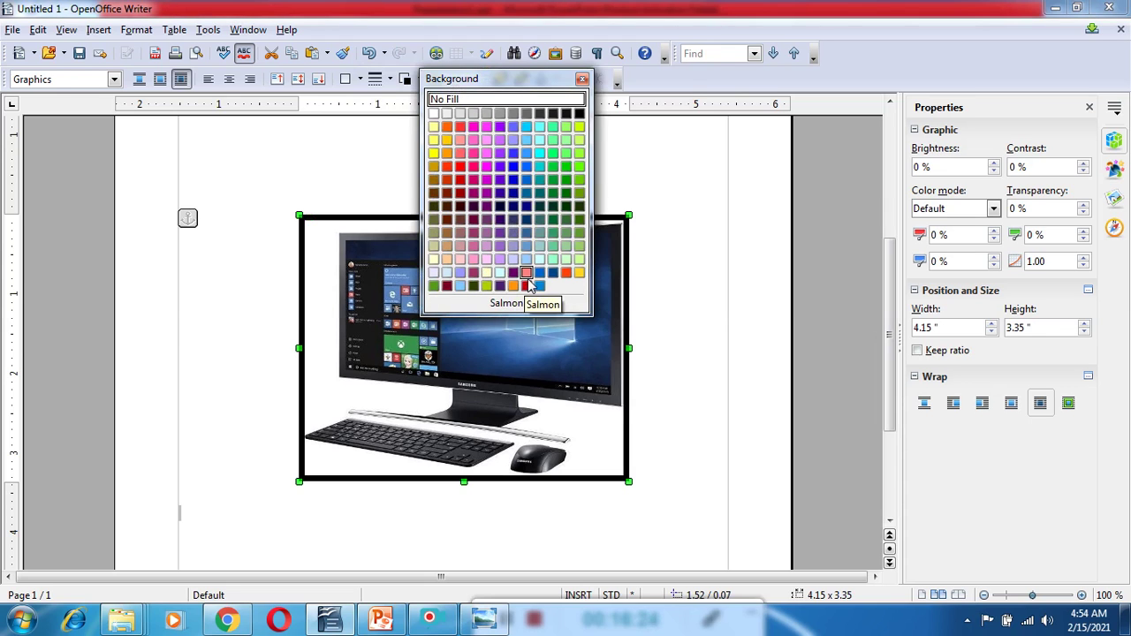
left_click(527, 278)
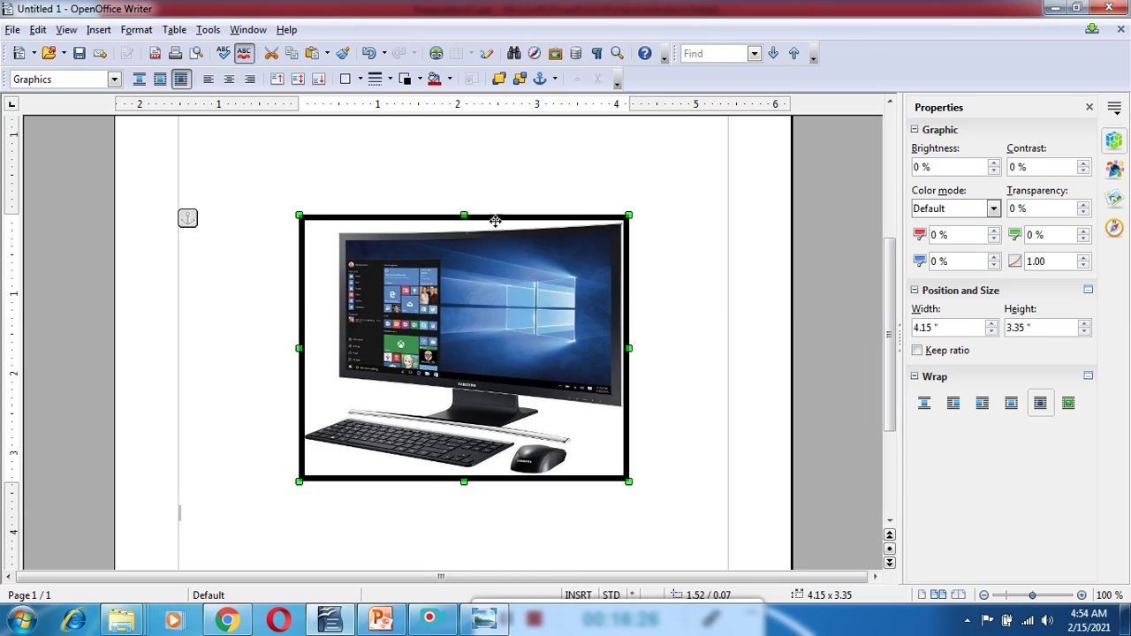
Step: Change the line color of the computer image's border to bright yellow
mouse_move(478, 629)
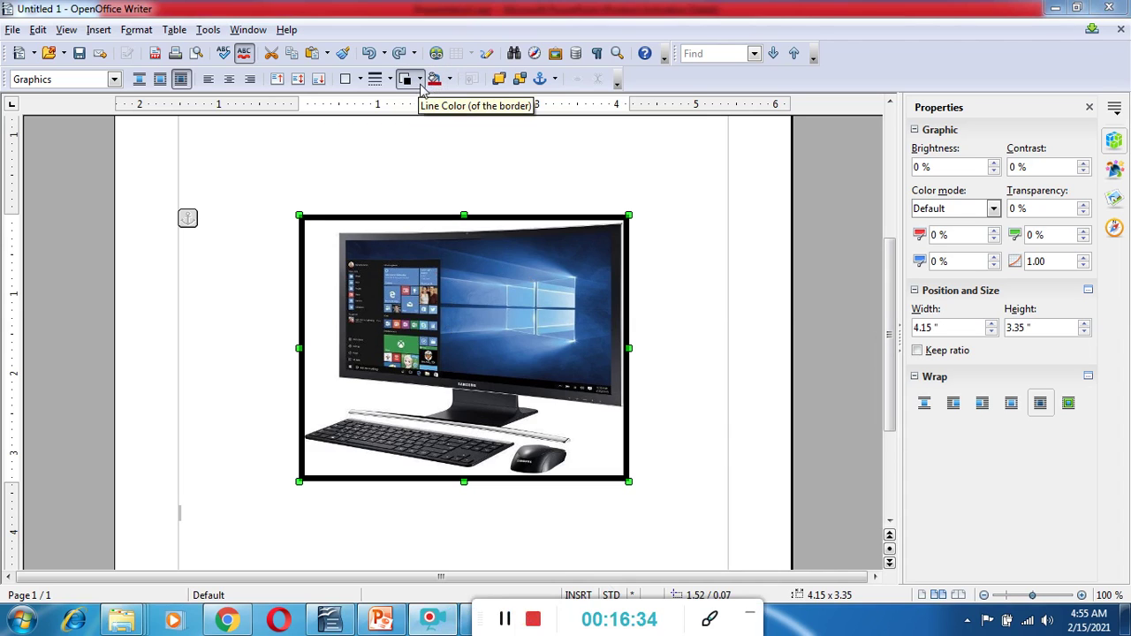
left_click(420, 81)
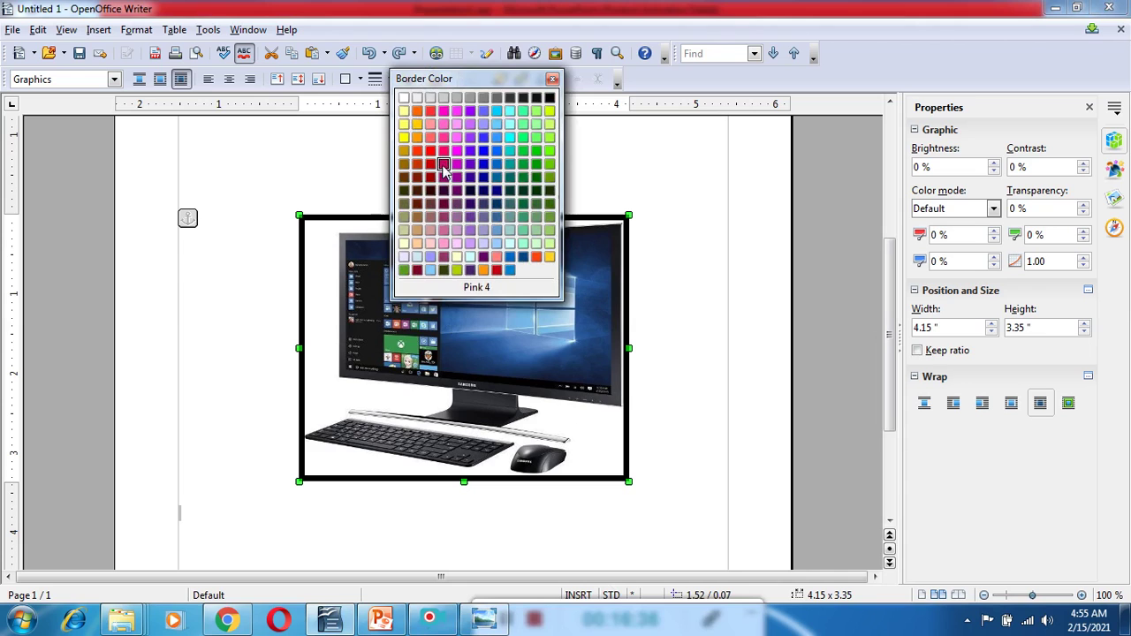
left_click(406, 136)
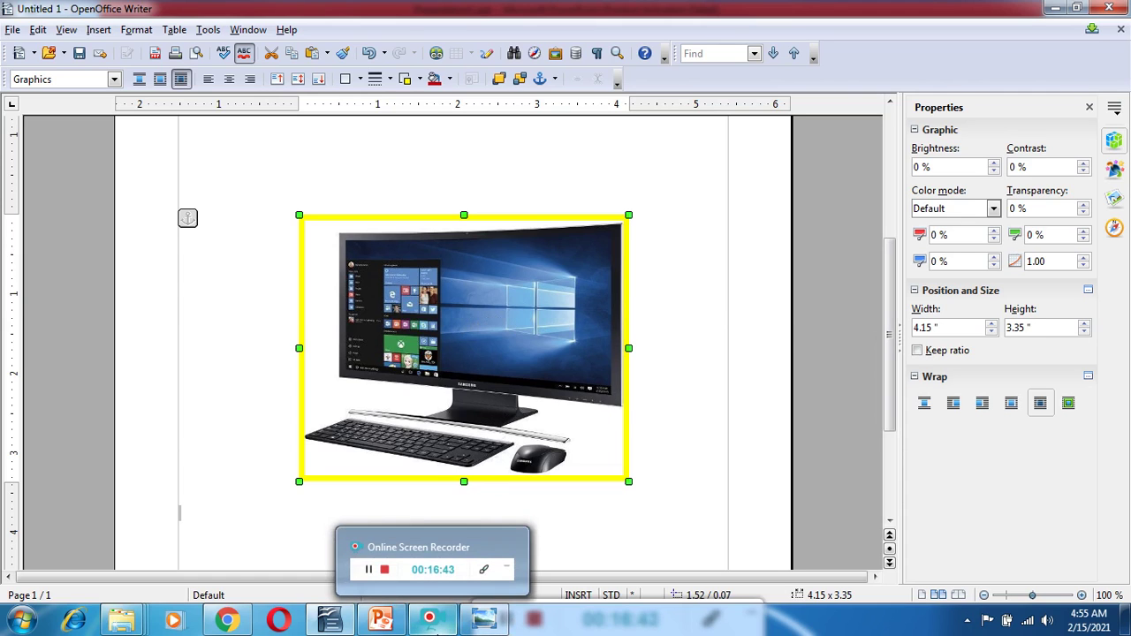
Step: Remove the border from the computer image by setting its border style to none
left_click(431, 621)
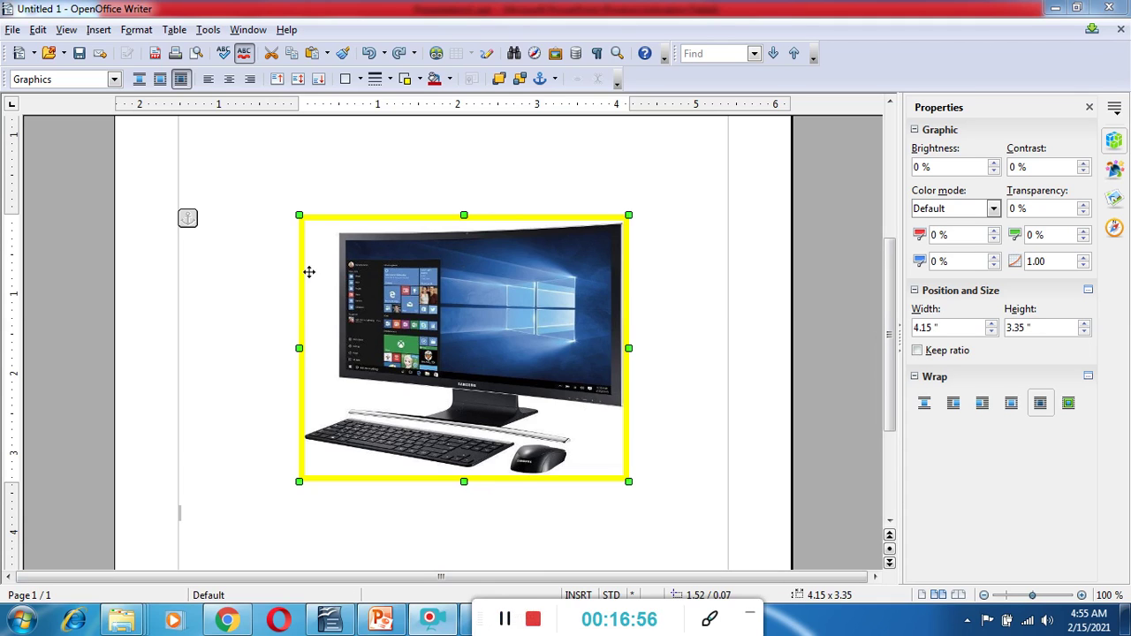
left_click(390, 80)
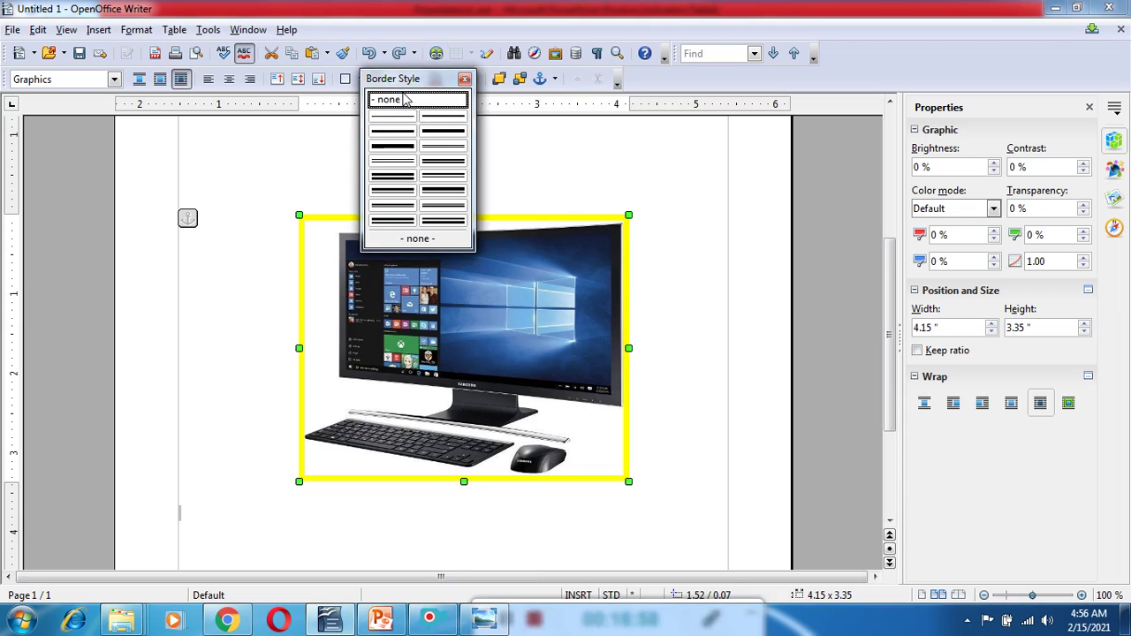
left_click(395, 100)
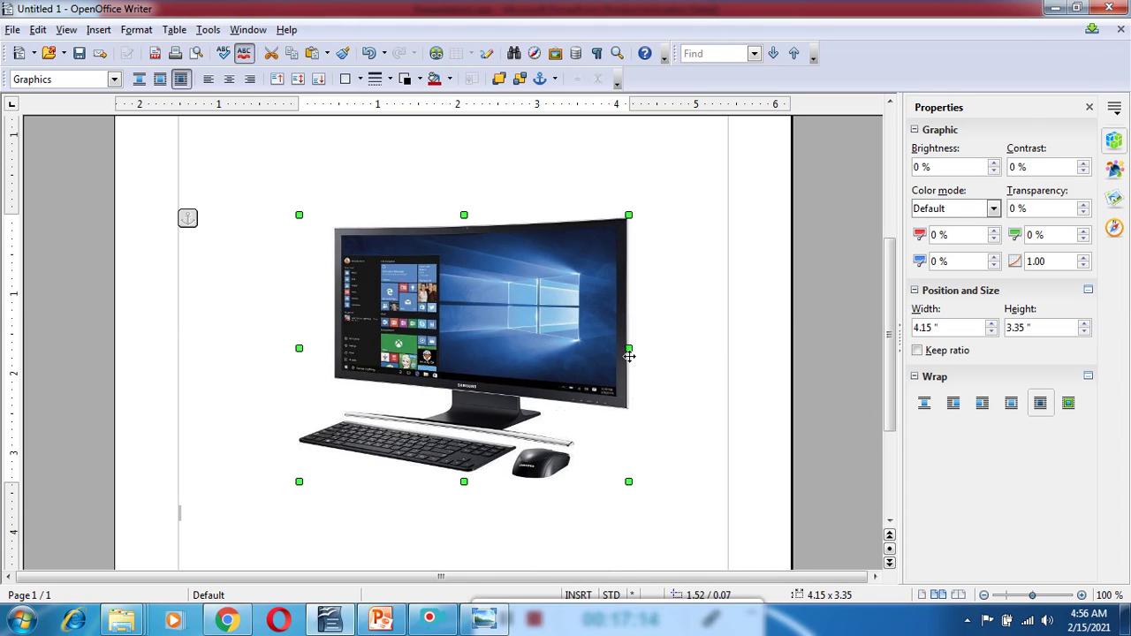
Step: Stretch the computer image wider and taller, and scale it from its upper-right corner to about 4.56 × 3.62 inches
left_click_drag(628, 348, 703, 348)
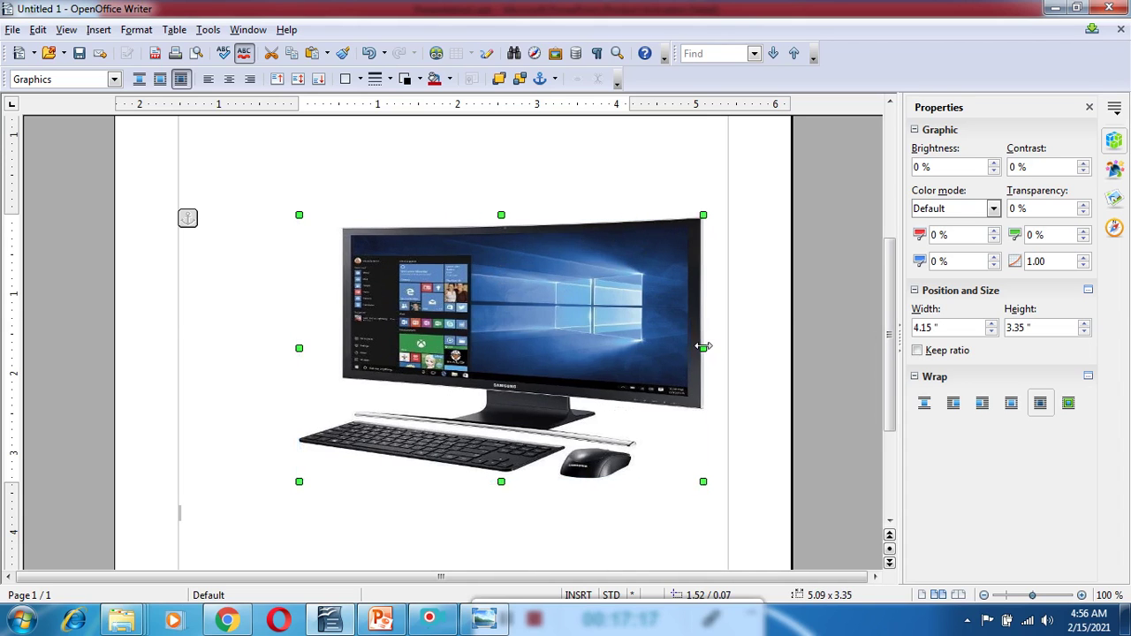
left_click_drag(302, 348, 263, 348)
left_click_drag(262, 210, 263, 182)
left_click(336, 304)
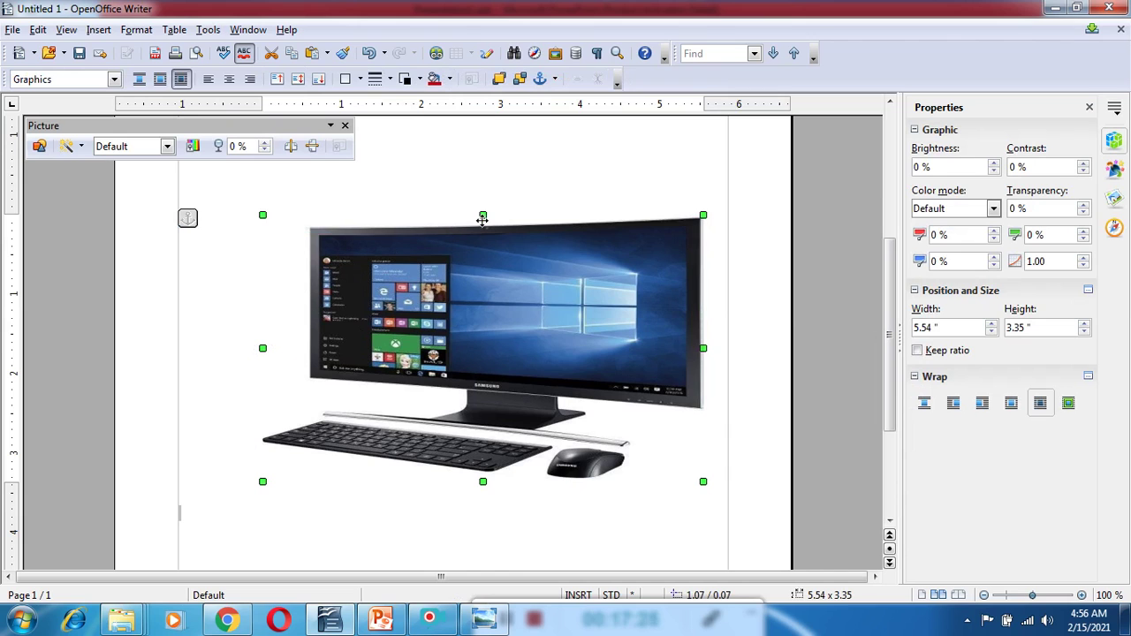
left_click_drag(482, 215, 482, 177)
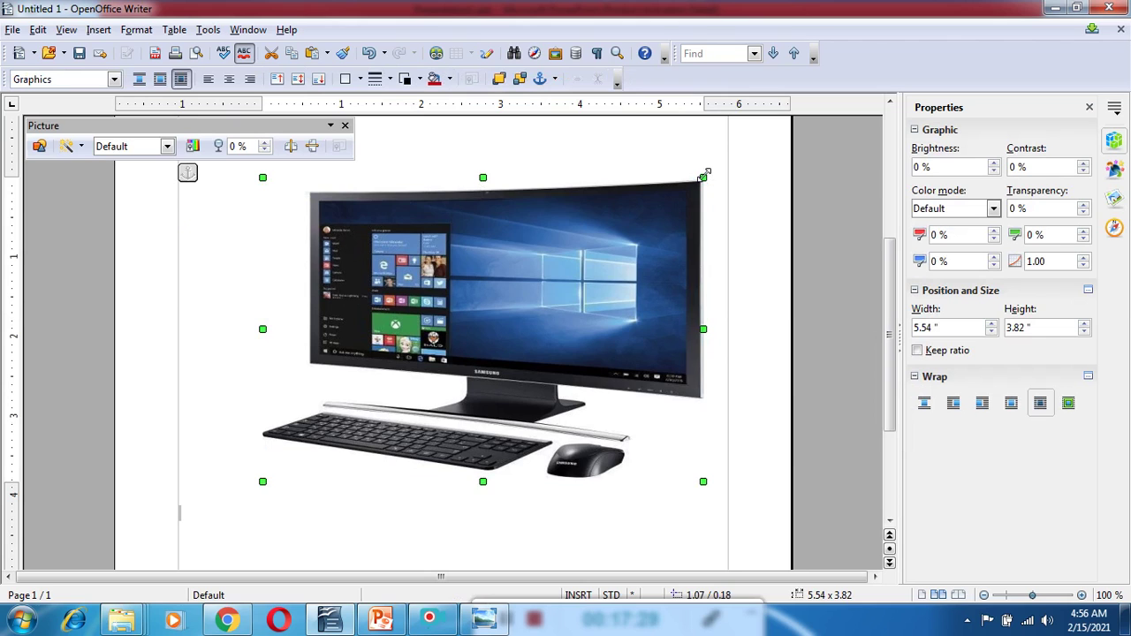
left_click_drag(704, 174, 625, 192)
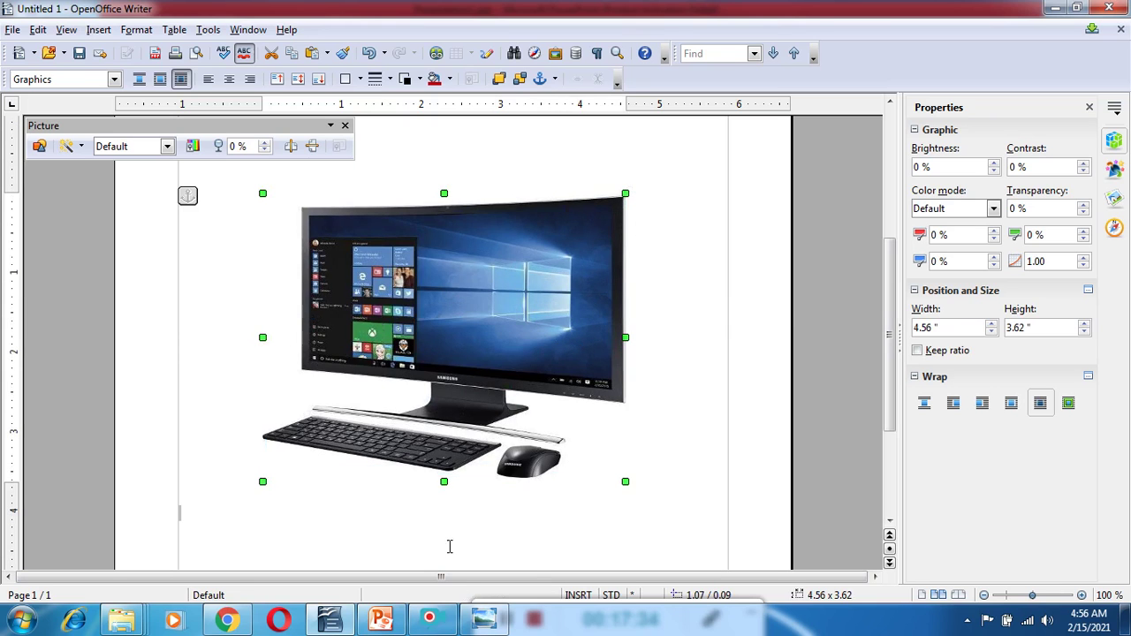
mouse_move(470, 626)
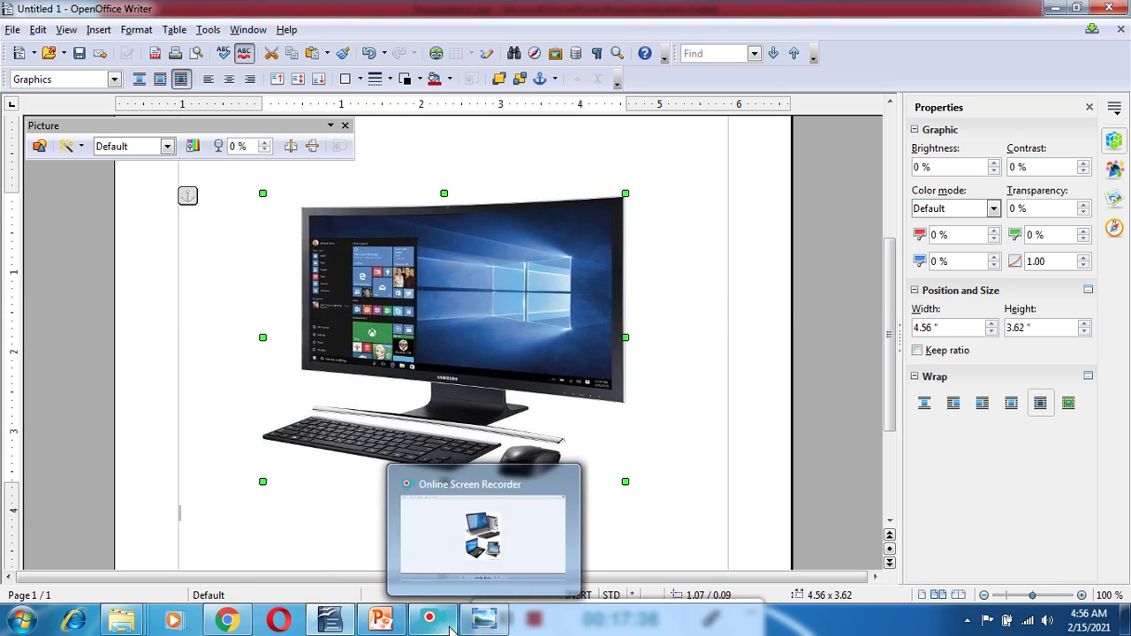
left_click(476, 623)
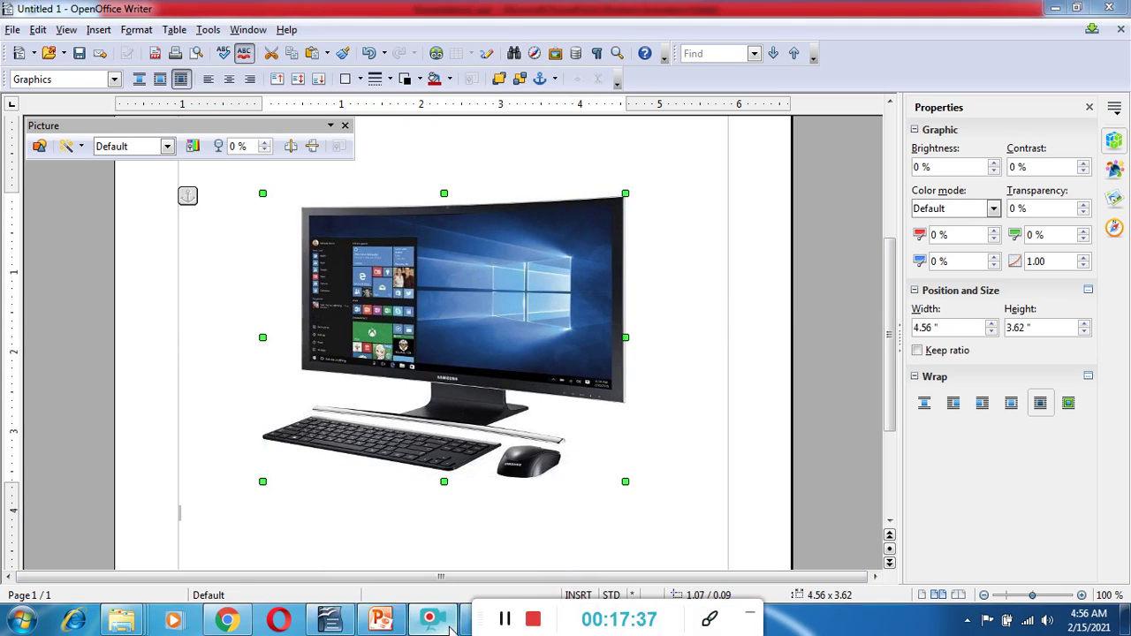
left_click(502, 622)
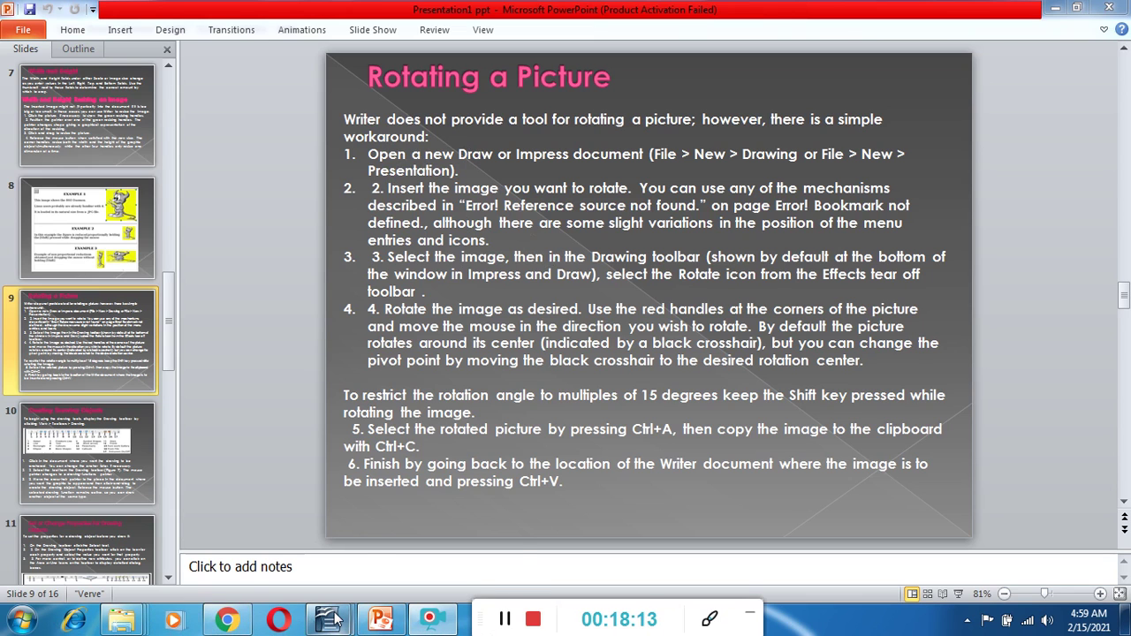
Step: Switch to the blank OpenOffice Draw document and search the computer's programs for "dr" to show where Draw is found
mouse_move(336, 621)
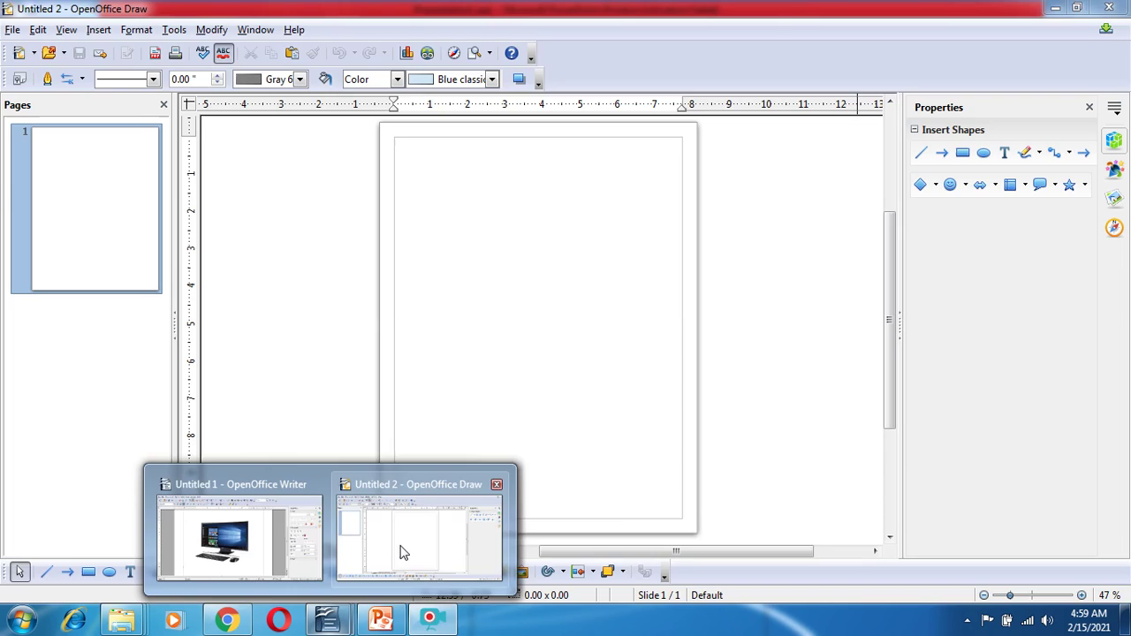
left_click(401, 550)
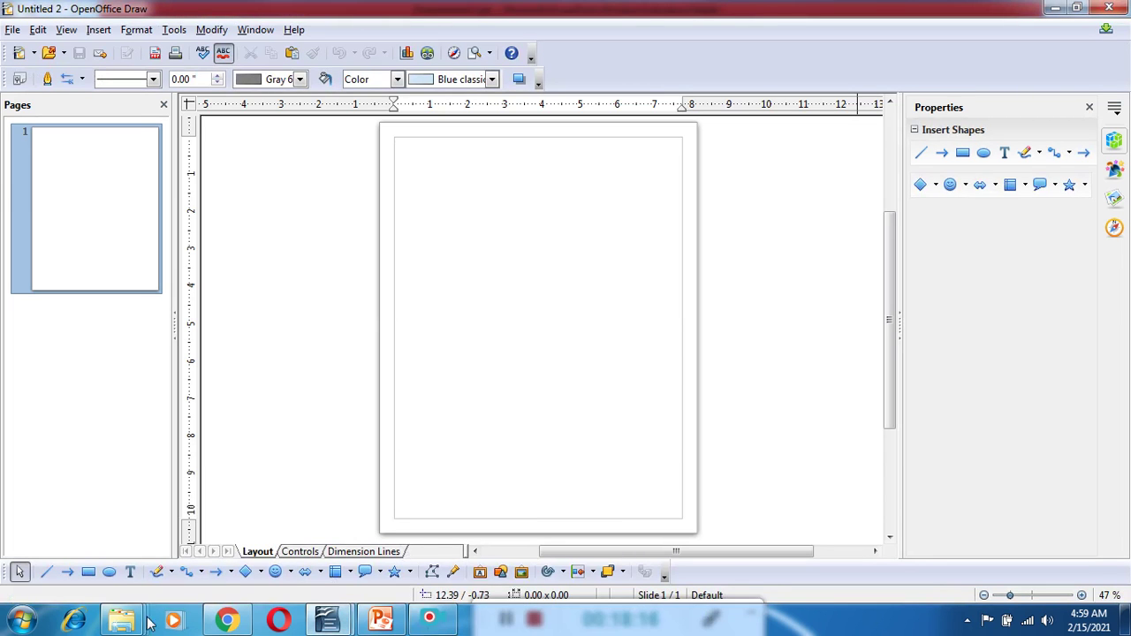
left_click(22, 620)
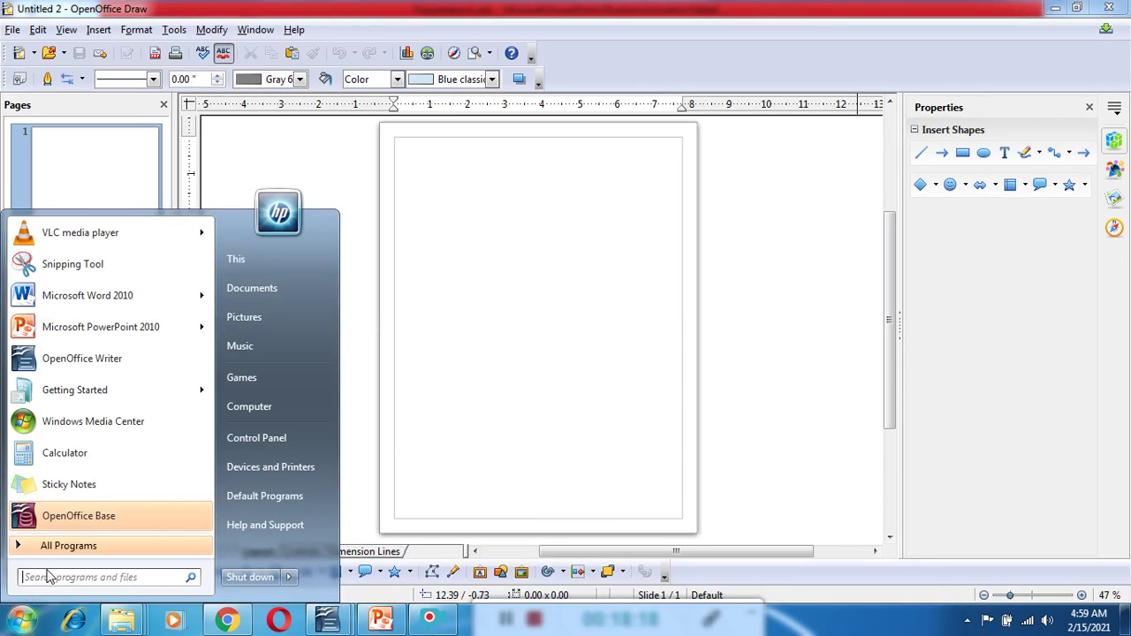
type("d")
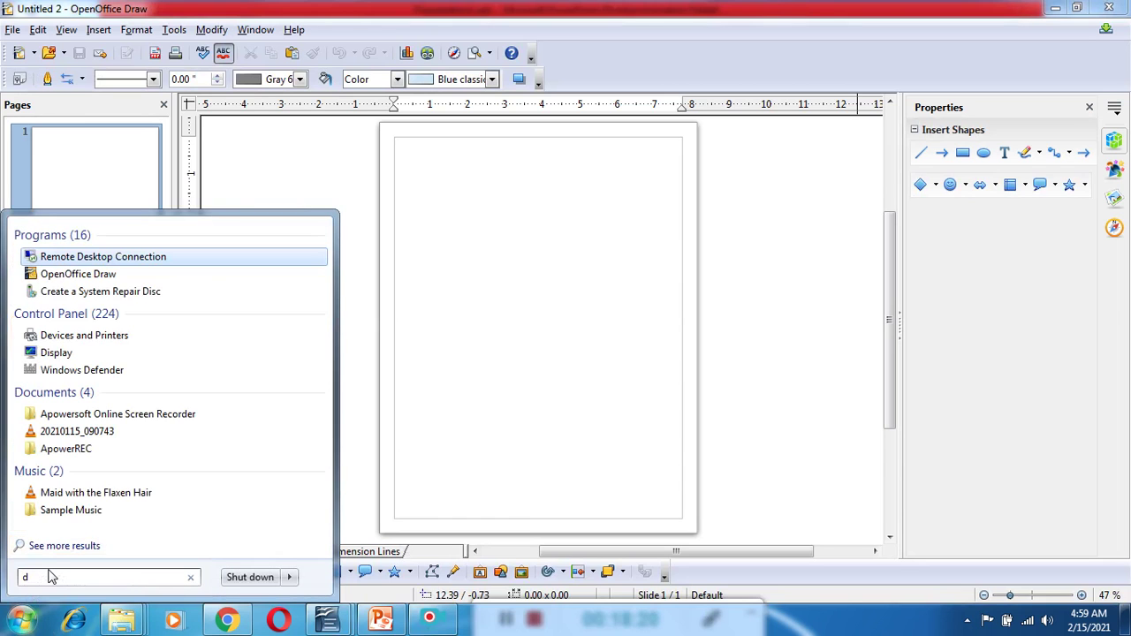
type("r")
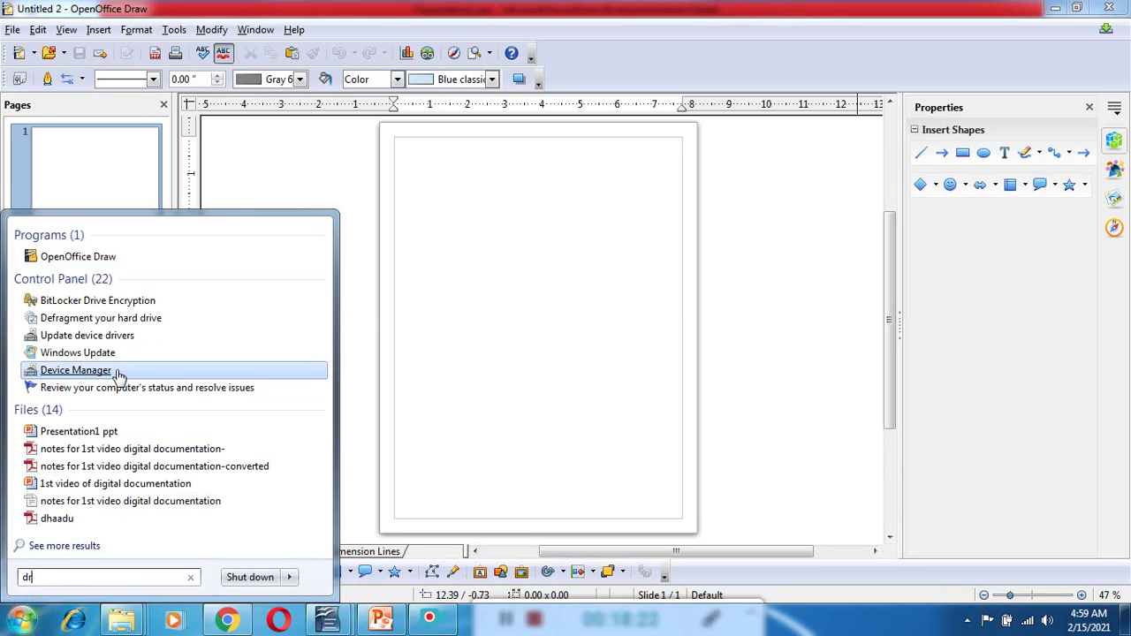
left_click(591, 332)
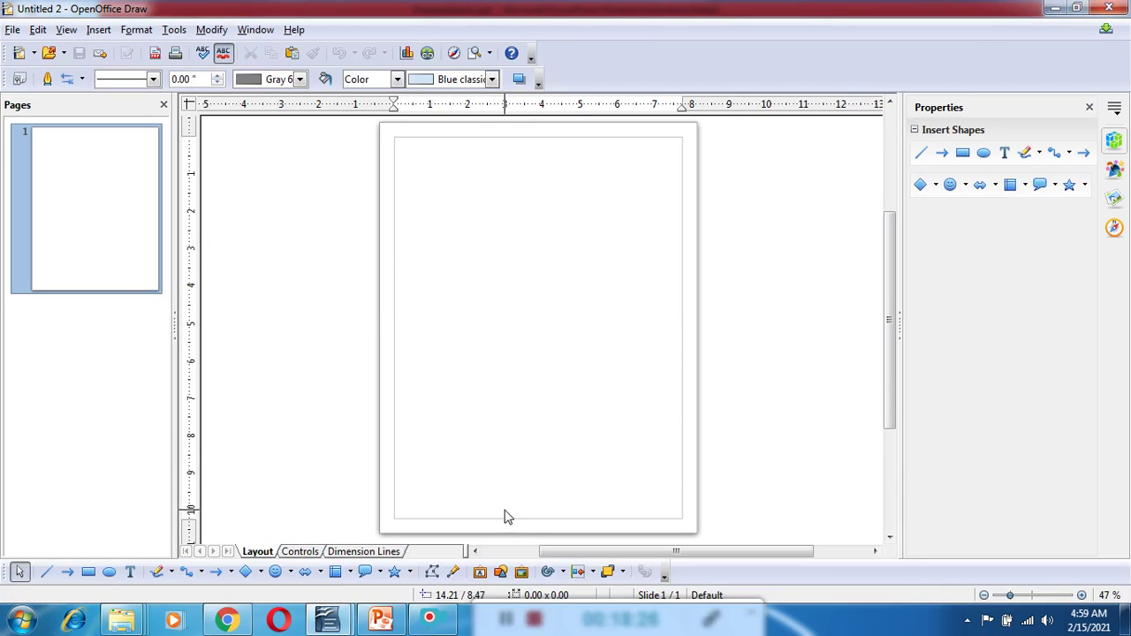
Step: Switch to the OpenOffice Writer document and cut the computer image
mouse_move(328, 621)
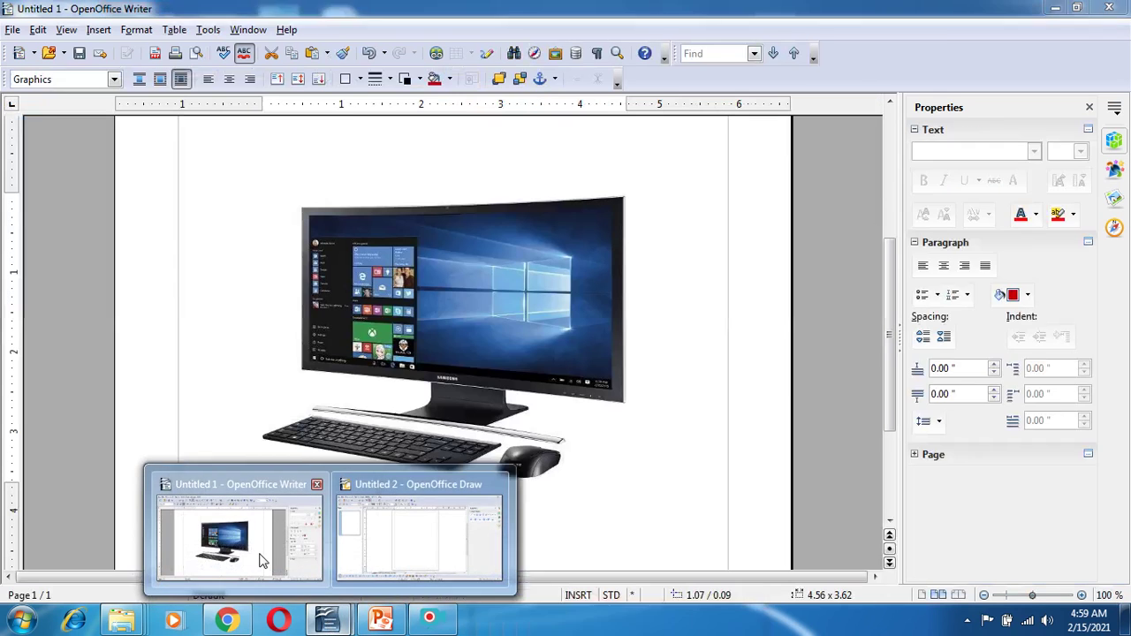
left_click(261, 560)
left_click(437, 313)
right_click(436, 311)
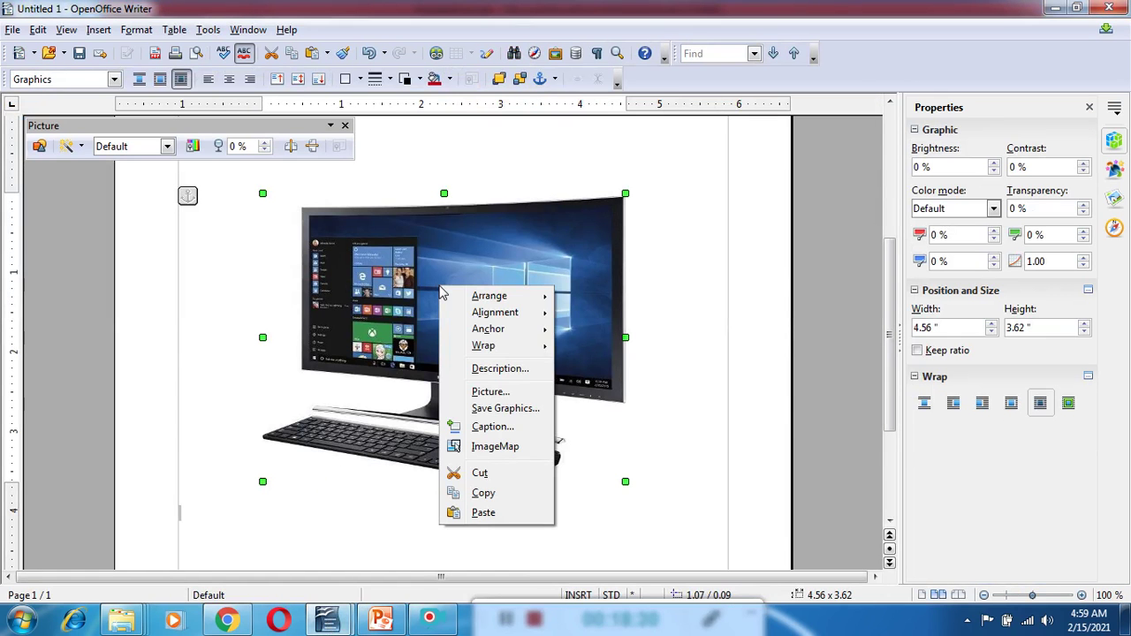
left_click(380, 282)
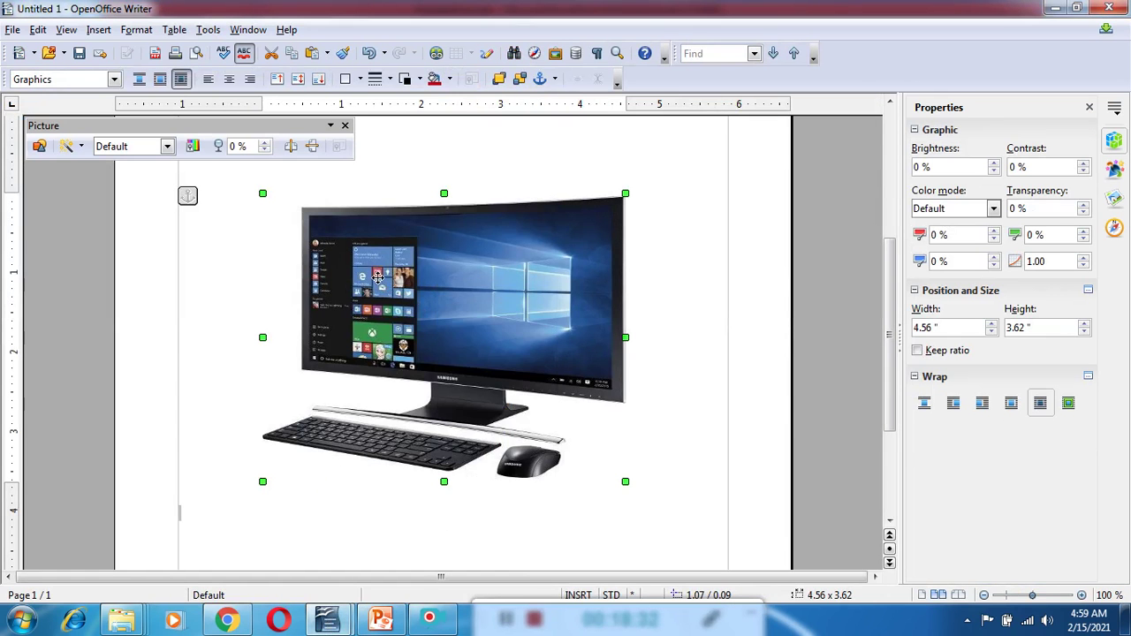
right_click(380, 283)
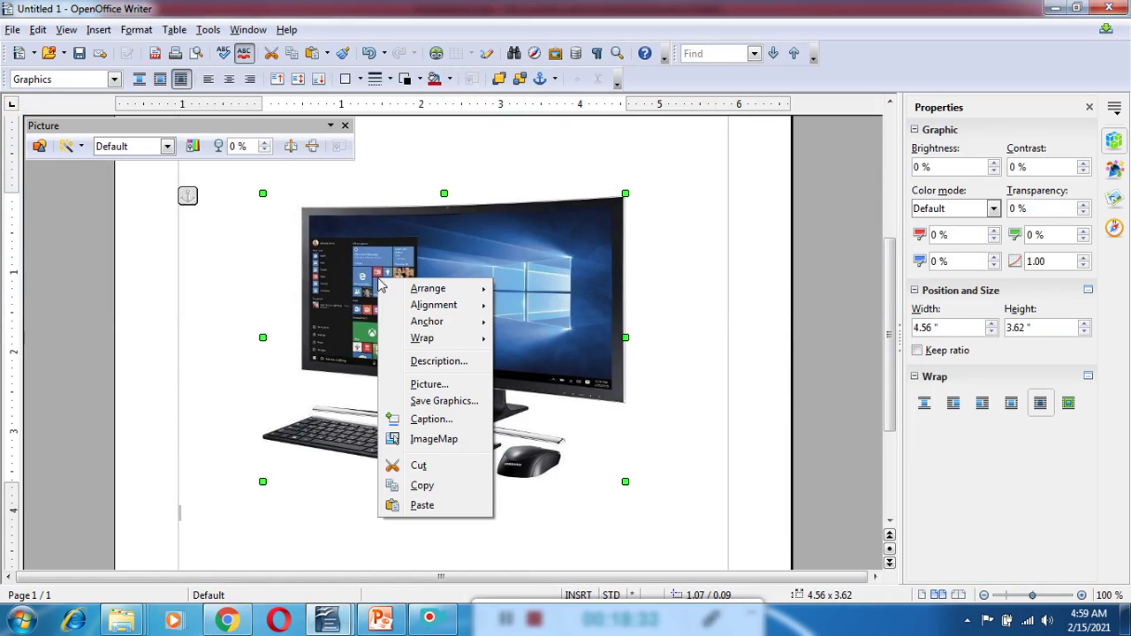
left_click(421, 466)
Step: Switch to the blank OpenOffice Draw document and paste the computer image onto its page
mouse_move(328, 623)
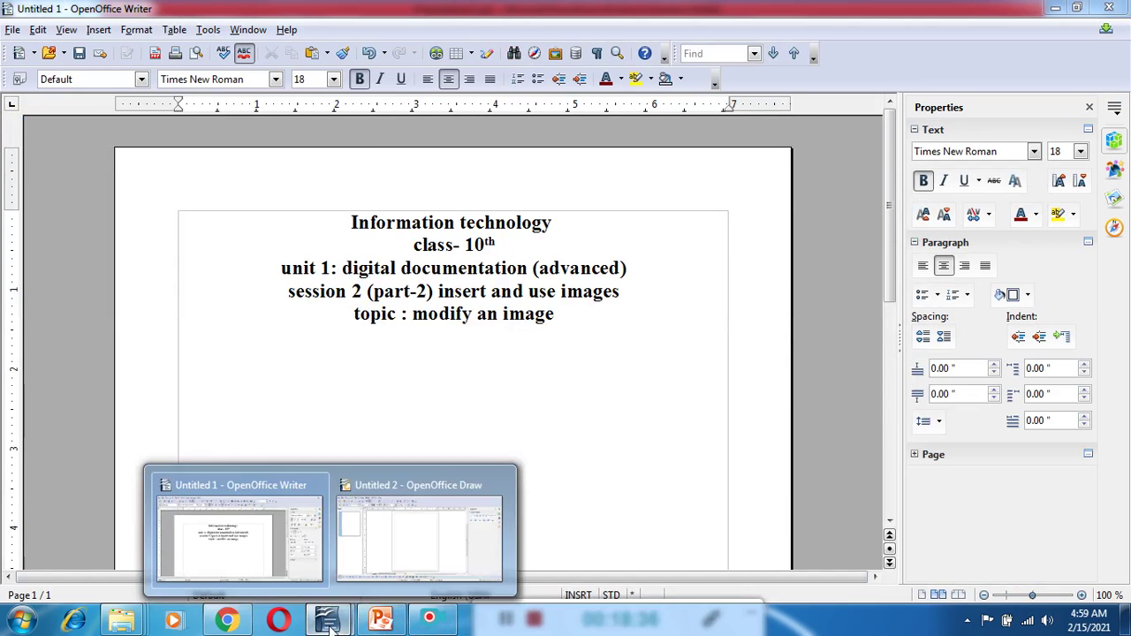
left_click(384, 561)
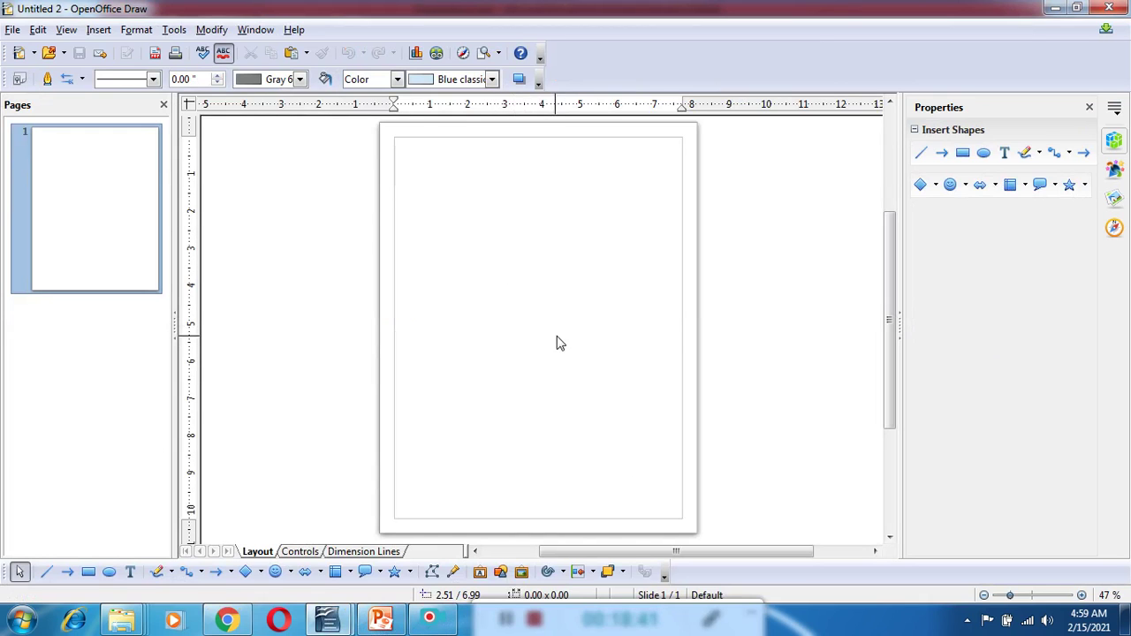
right_click(516, 319)
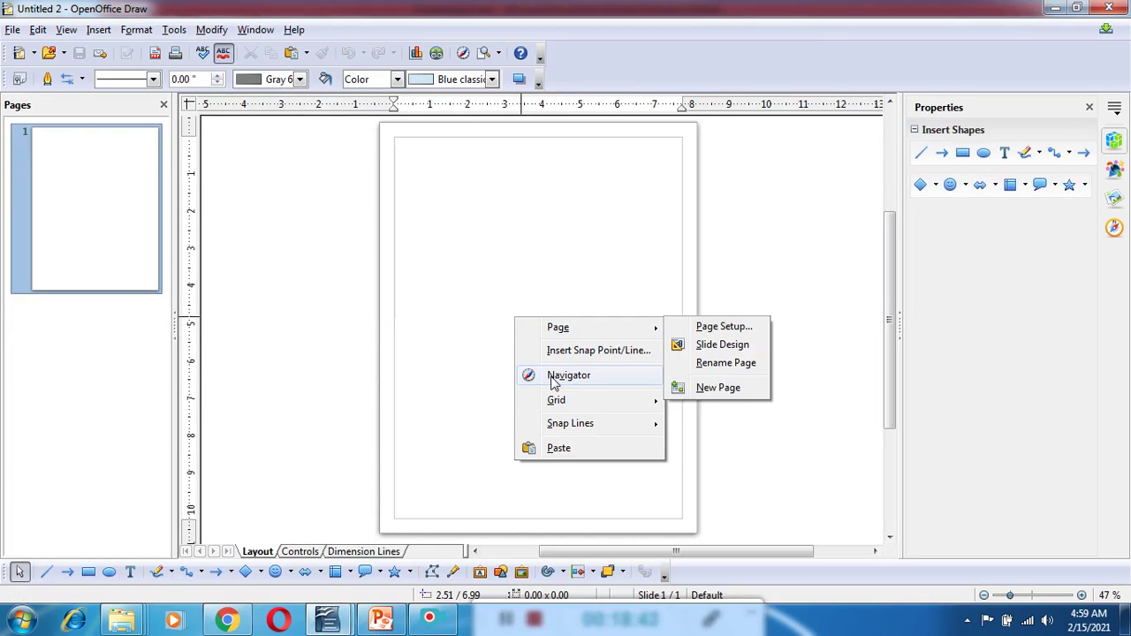
left_click(568, 452)
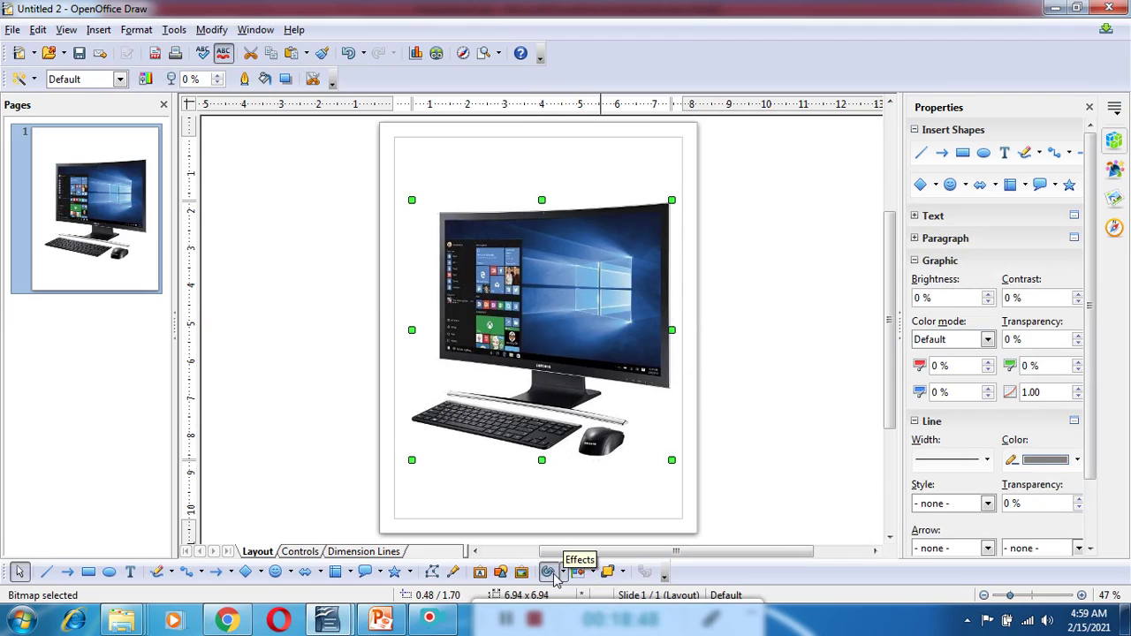
left_click(550, 573)
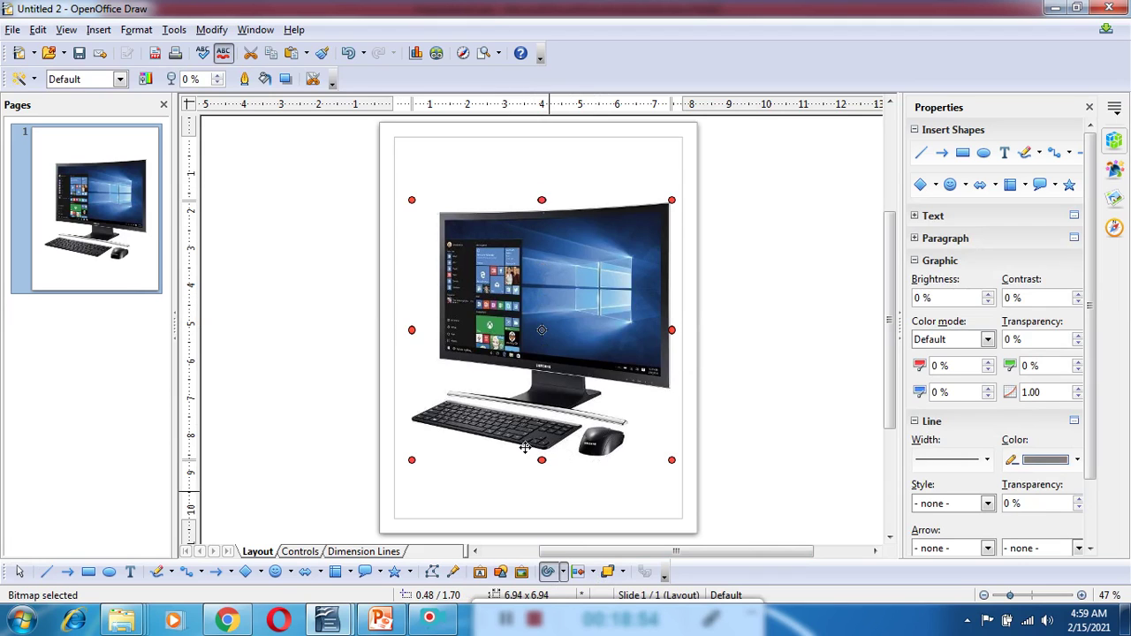
left_click(562, 572)
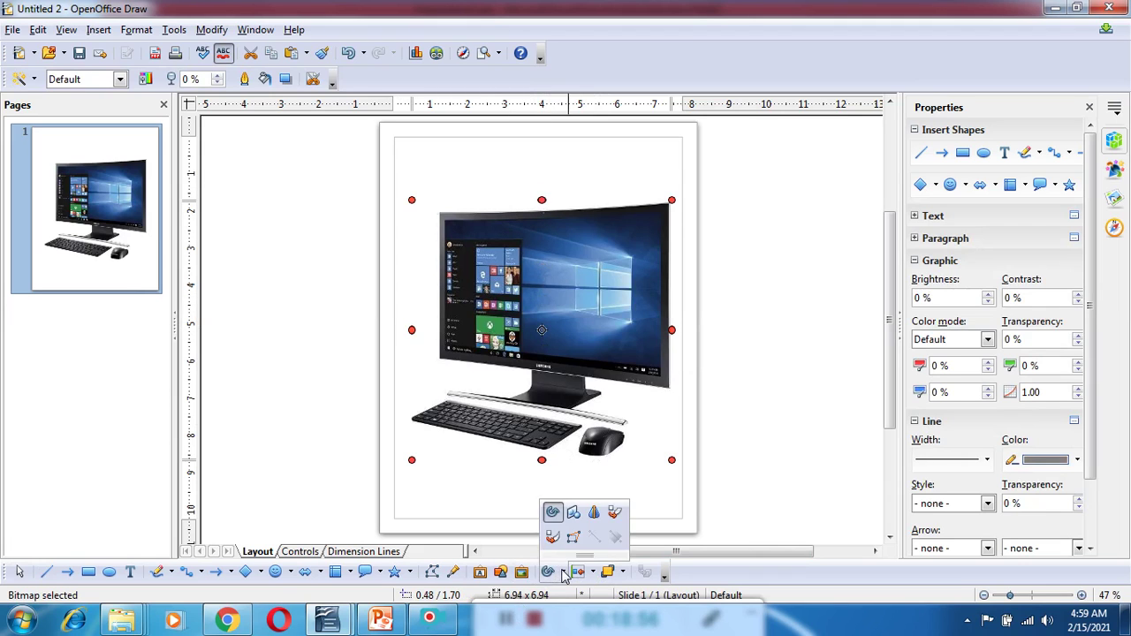
left_click(553, 514)
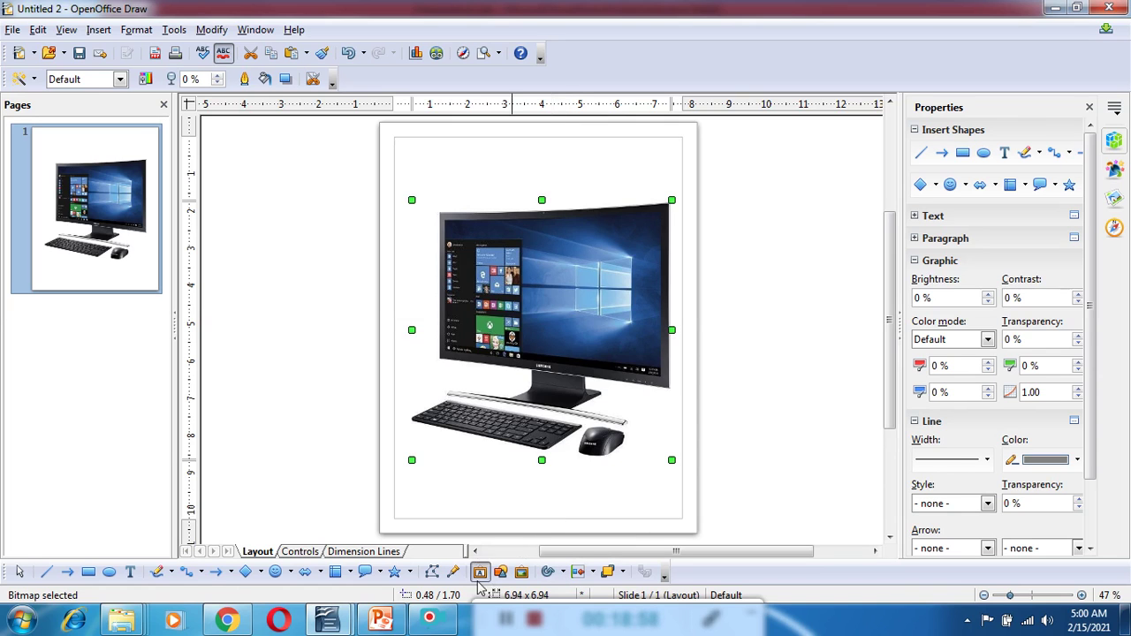
left_click(426, 621)
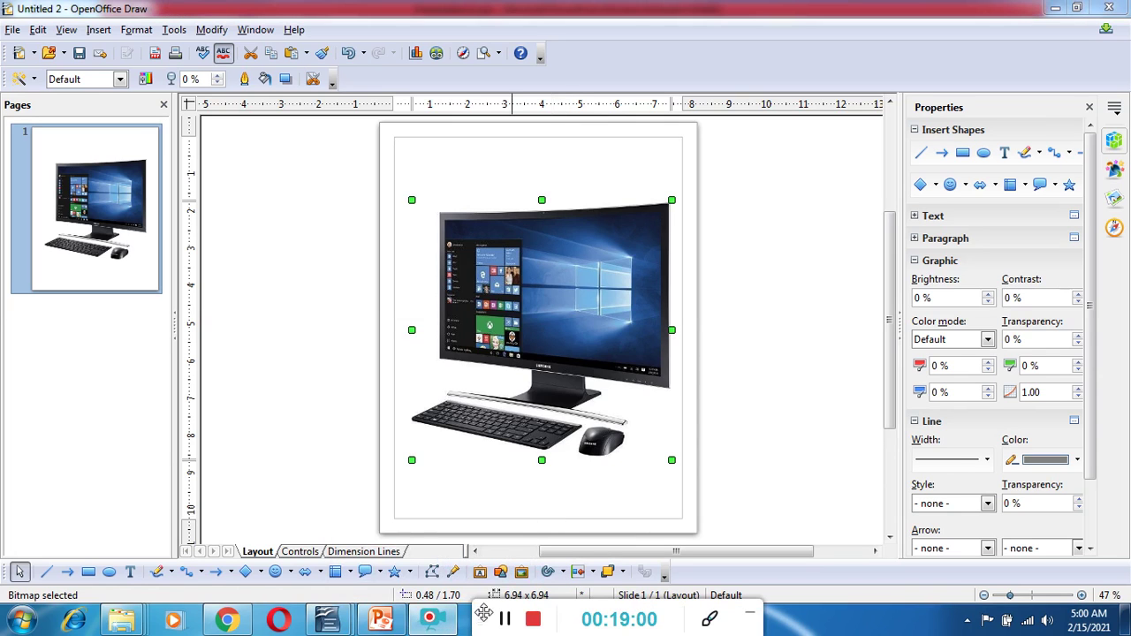
left_click(548, 571)
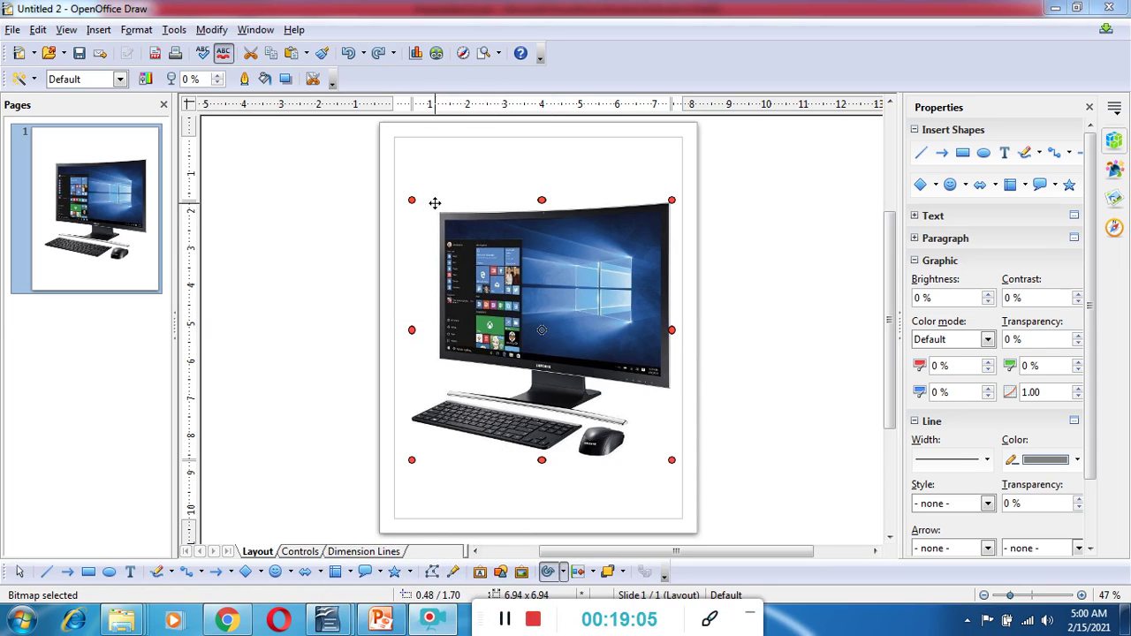
left_click(550, 573)
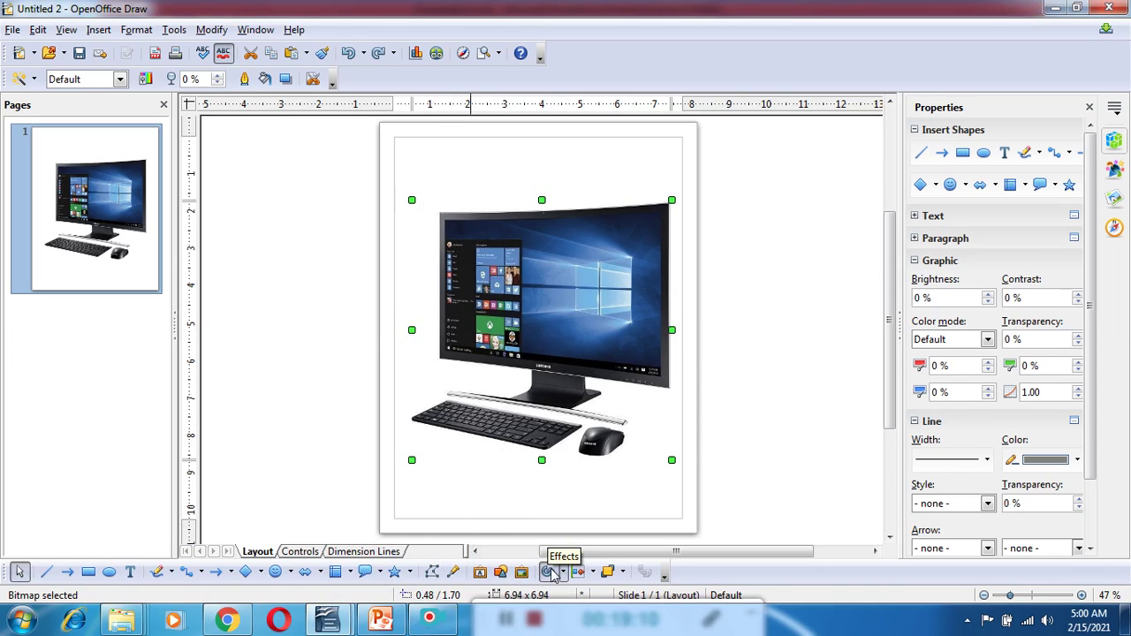
Step: Rotate the pasted computer image clockwise about its center using its upper-left corner handle
left_click(549, 572)
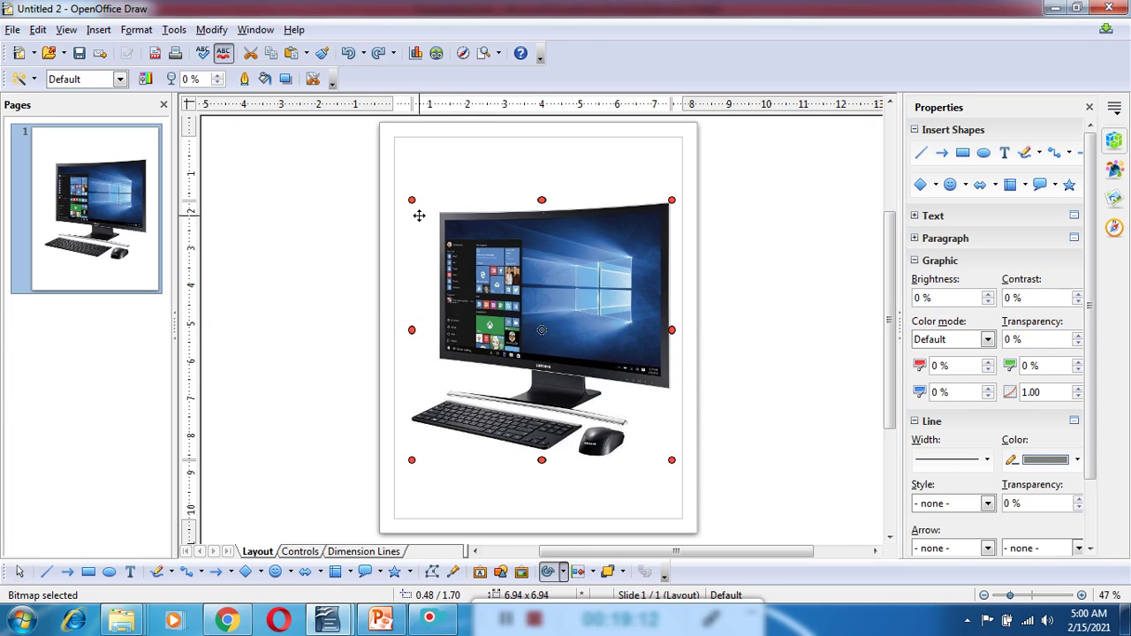
left_click_drag(411, 199, 548, 203)
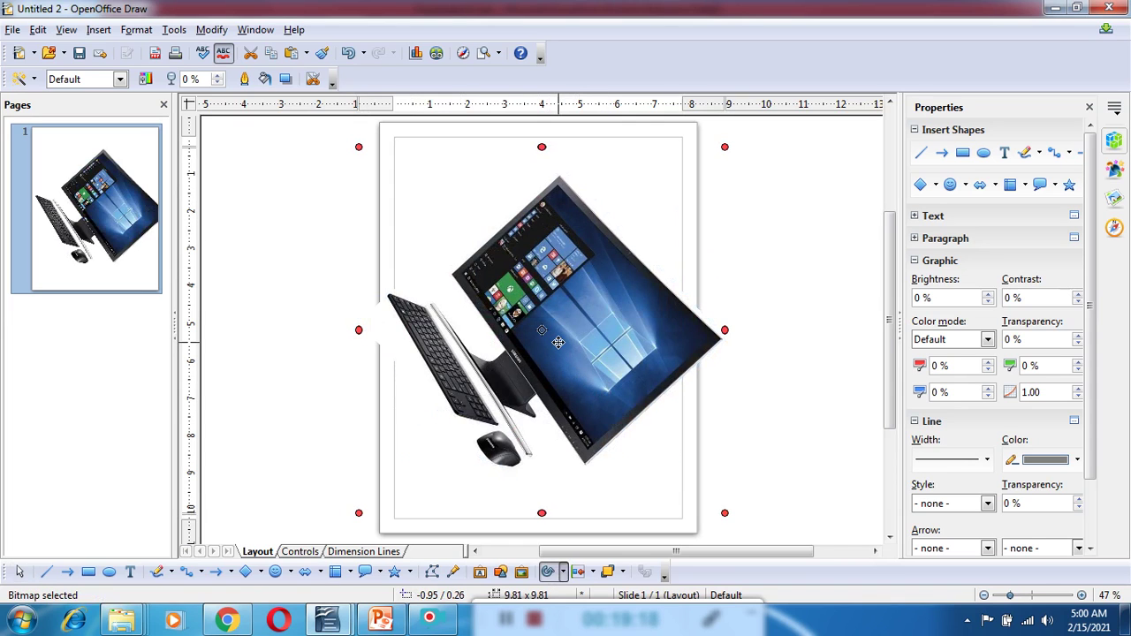
Step: Cut the rotated computer image from the Draw page, switch to the OpenOffice Writer document, and paste it there
right_click(548, 294)
left_click(591, 340)
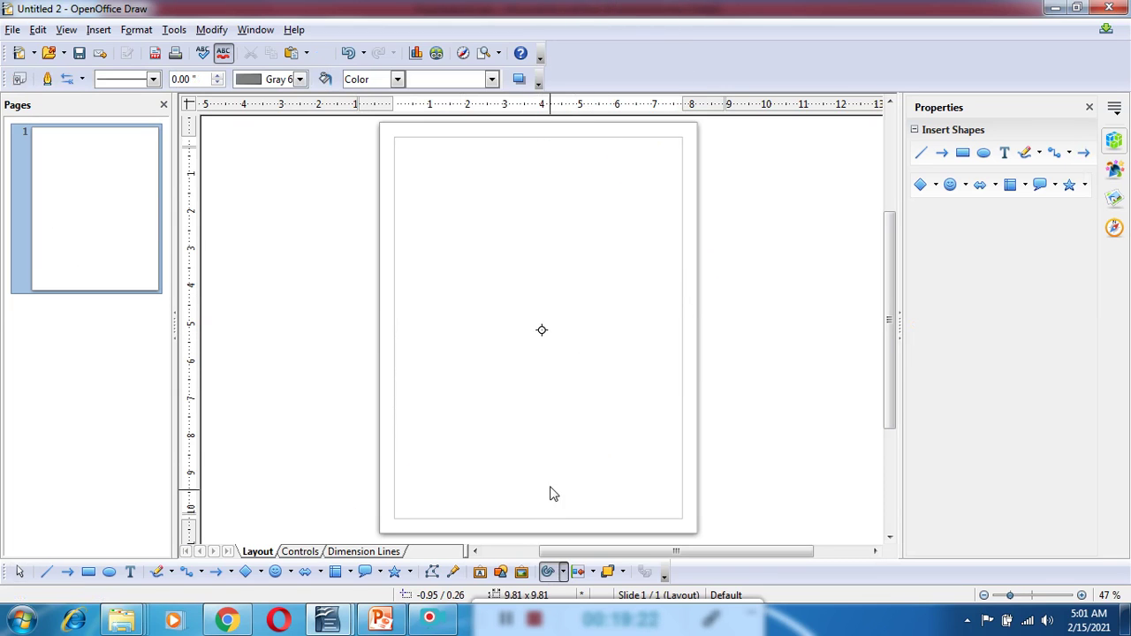
left_click(1051, 13)
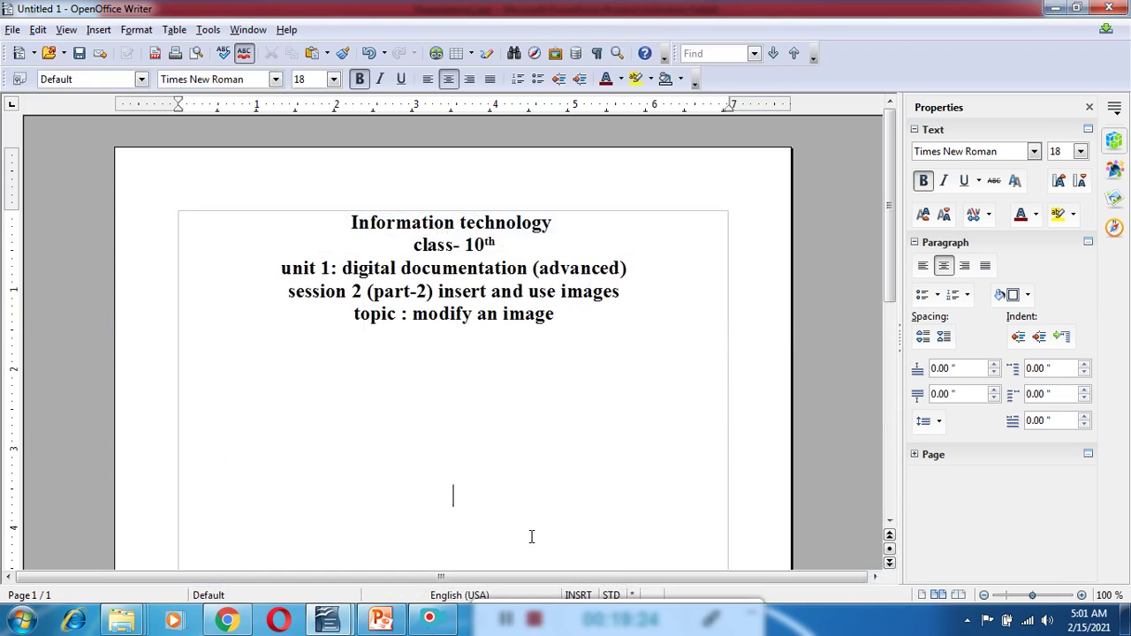
right_click(392, 439)
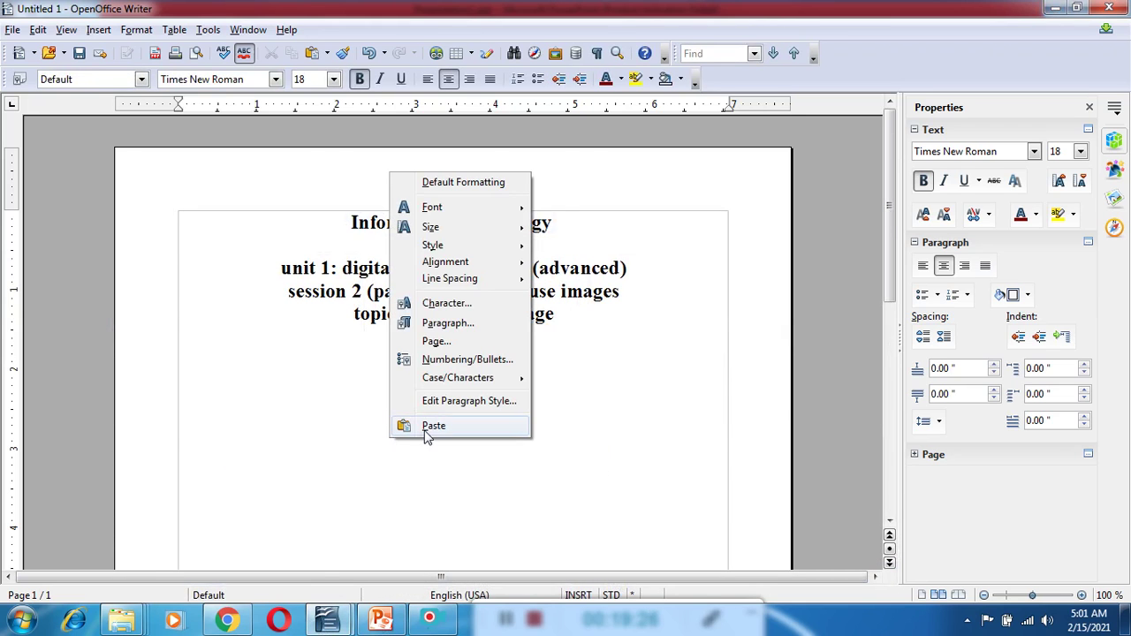
left_click(424, 428)
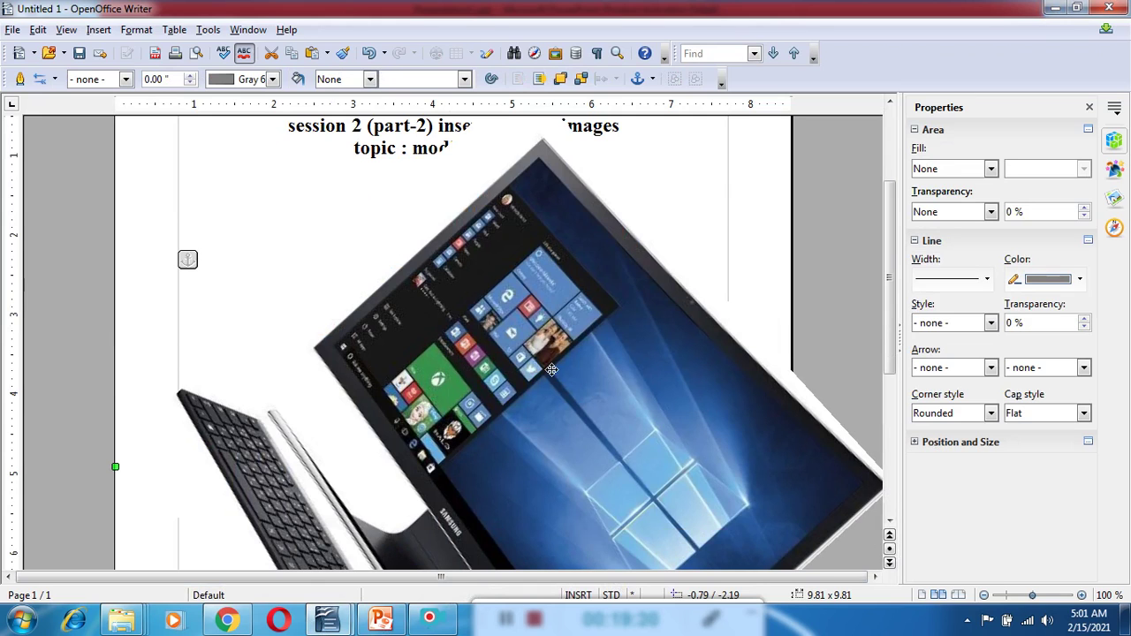
Step: Shrink the pasted computer image to about 4 by 4 inches and move it just below the topic line, roughly centered
scroll(556, 375, "down", 6)
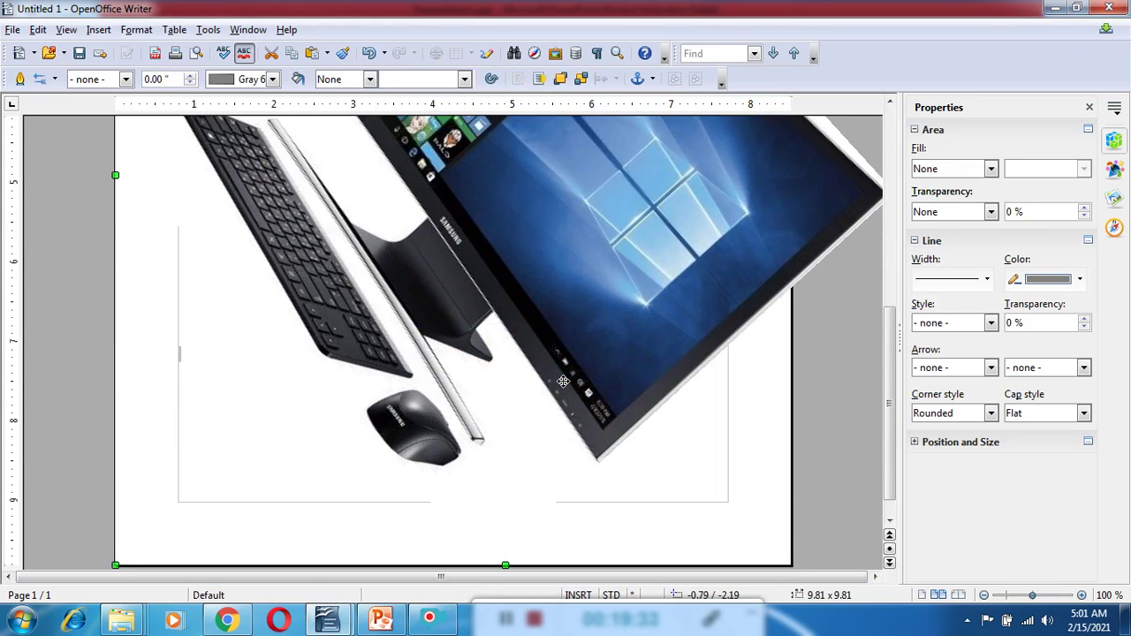
scroll(563, 381, "down", 1)
left_click_drag(506, 537, 482, 363)
scroll(483, 363, "up", 2)
scroll(392, 341, "up", 3)
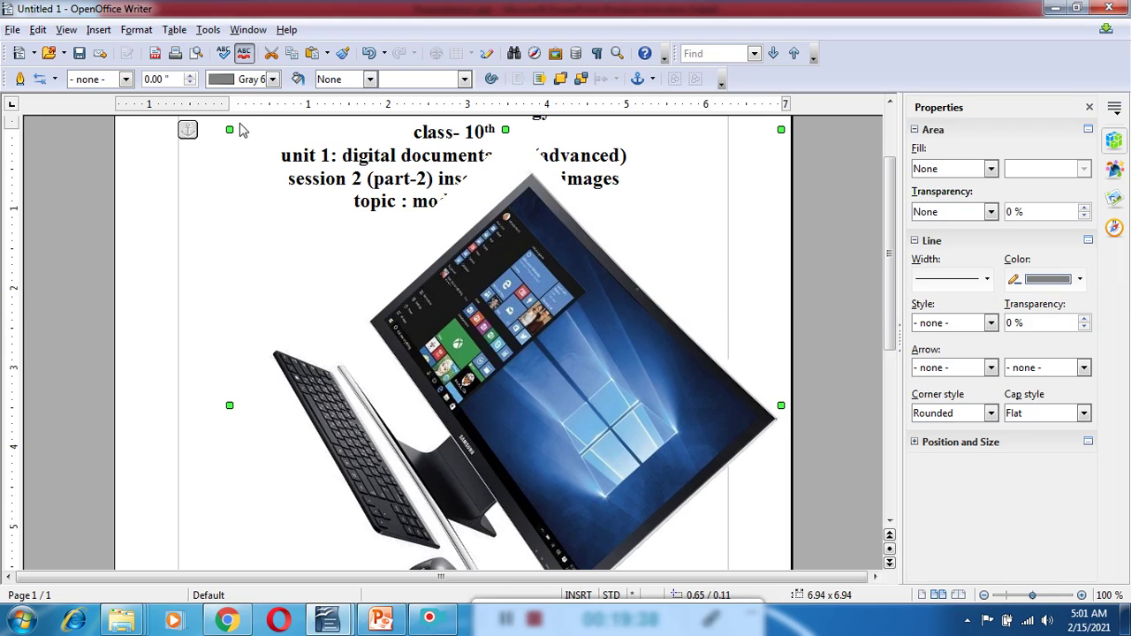
left_click_drag(227, 131, 348, 248)
left_click_drag(573, 435, 433, 382)
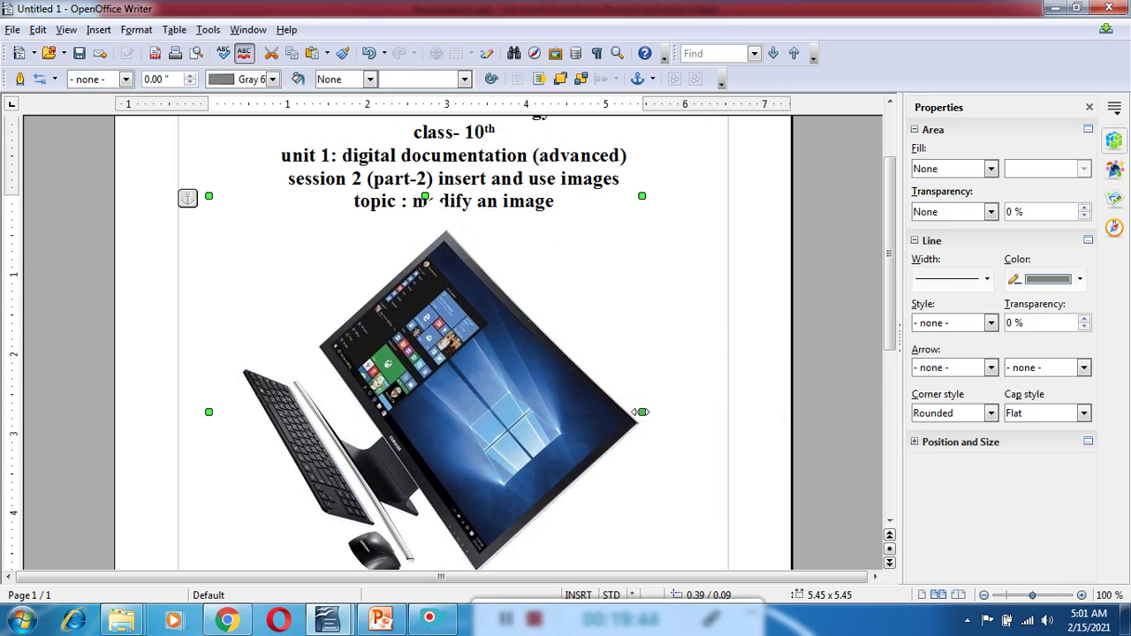
left_click_drag(641, 411, 527, 412)
left_click_drag(434, 424, 471, 391)
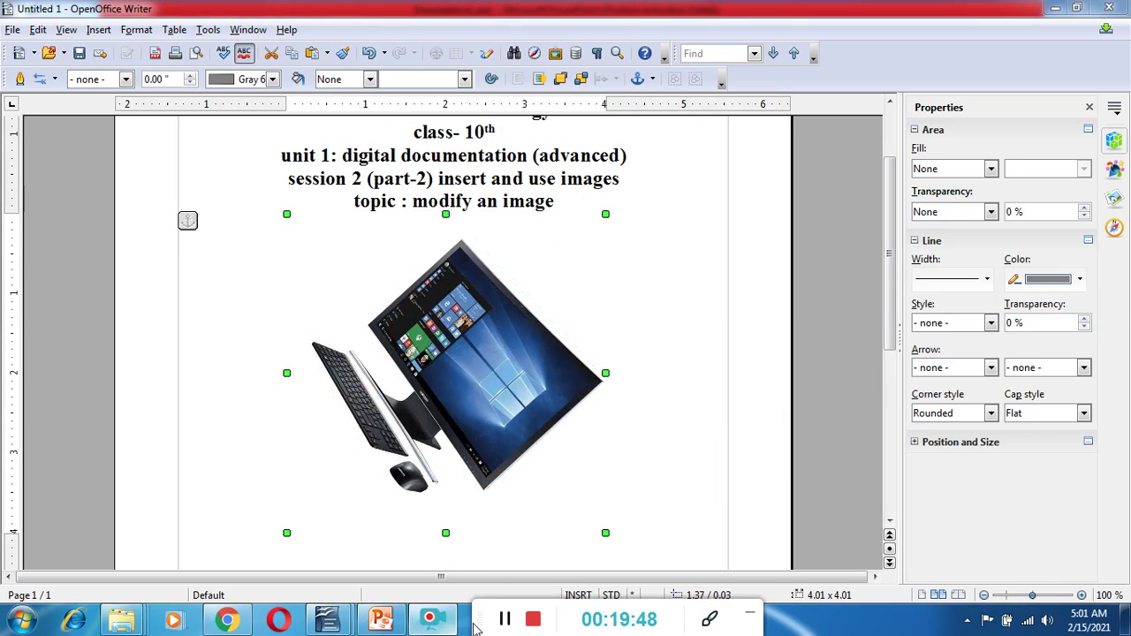
left_click(513, 621)
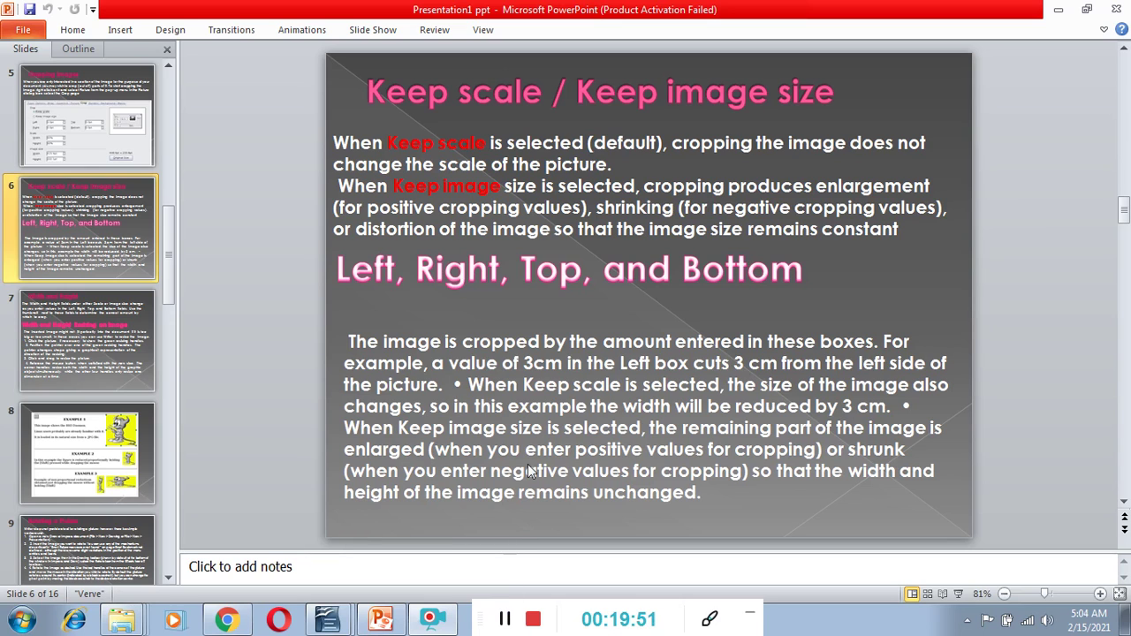